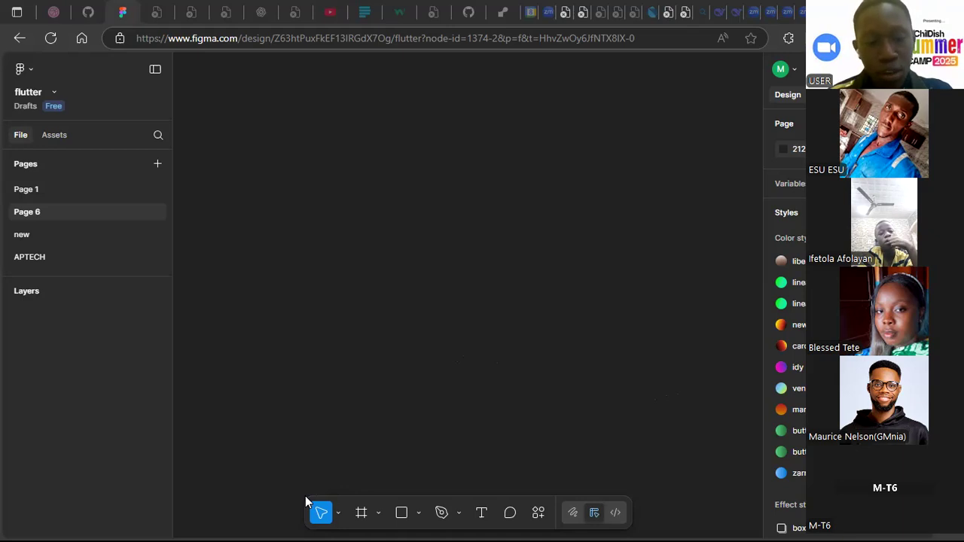
Draw an ellipse about 359 × 227 in the middle of the empty canvas
click(418, 515)
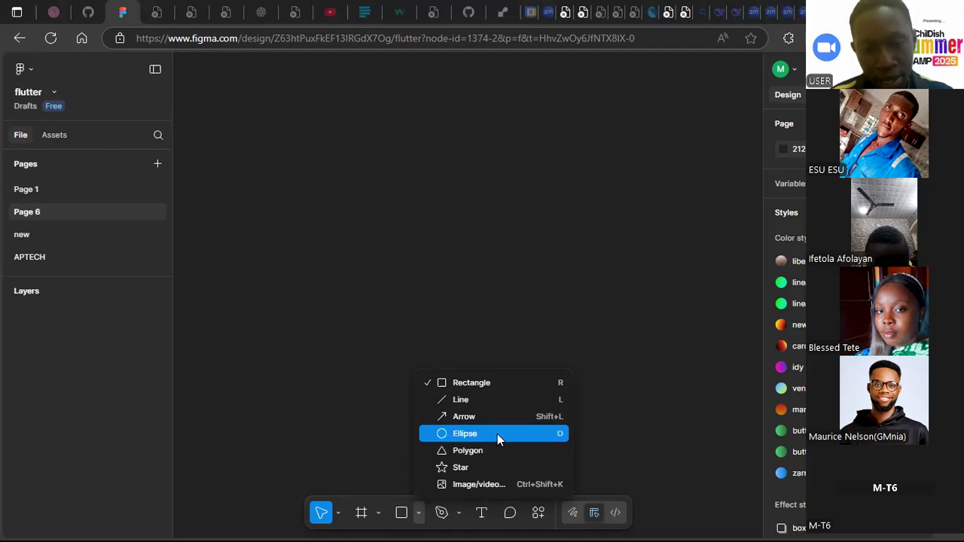
click(457, 435)
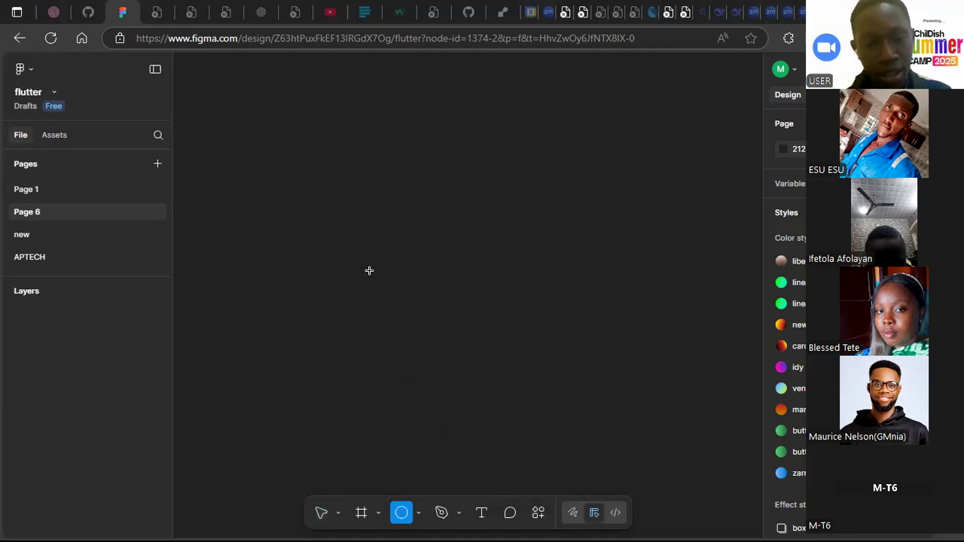
mouse_move(356, 249)
mouse_down()
mouse_move(483, 301)
mouse_move(523, 334)
mouse_move(555, 383)
mouse_move(611, 409)
mouse_up()
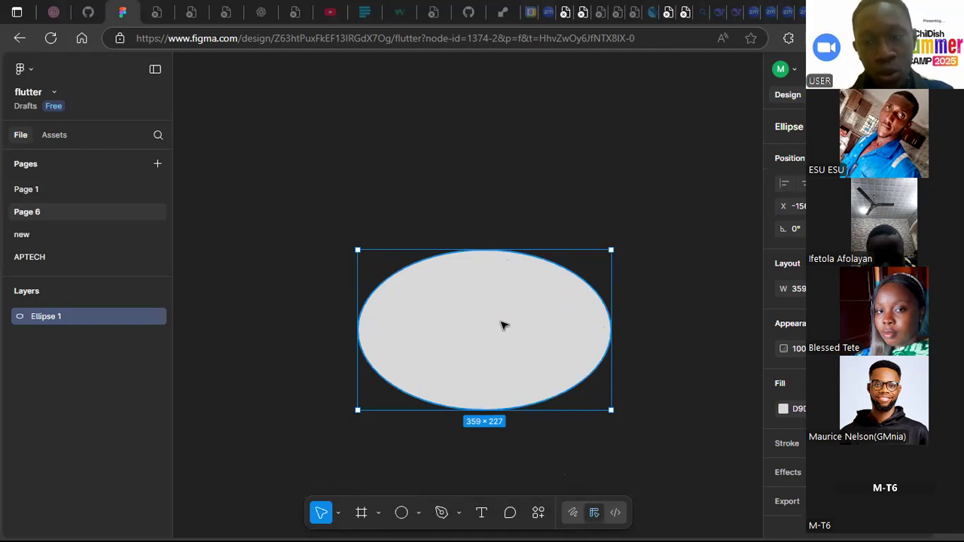
Reposition the ellipse on the canvas and enlarge it to about 471 × 411
drag(501, 318, 484, 262)
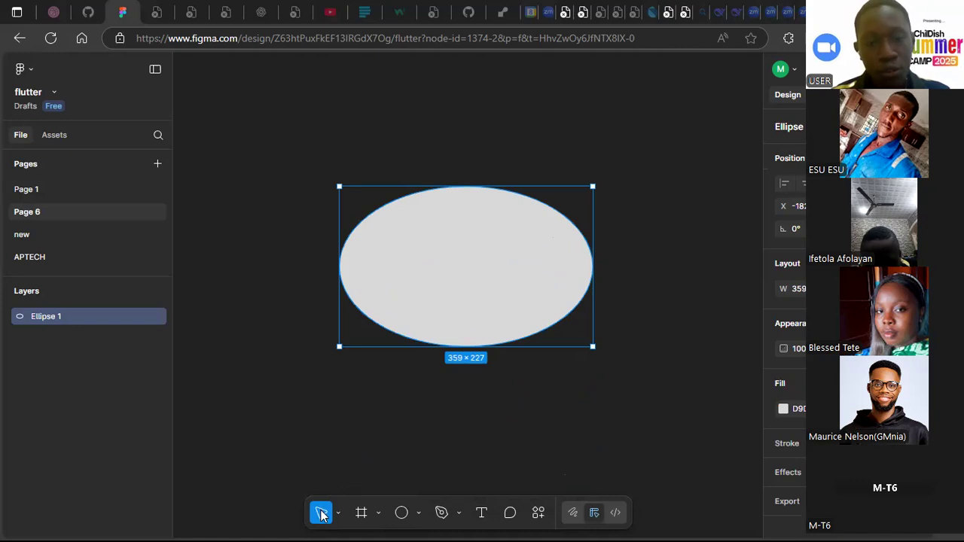
drag(491, 286, 489, 245)
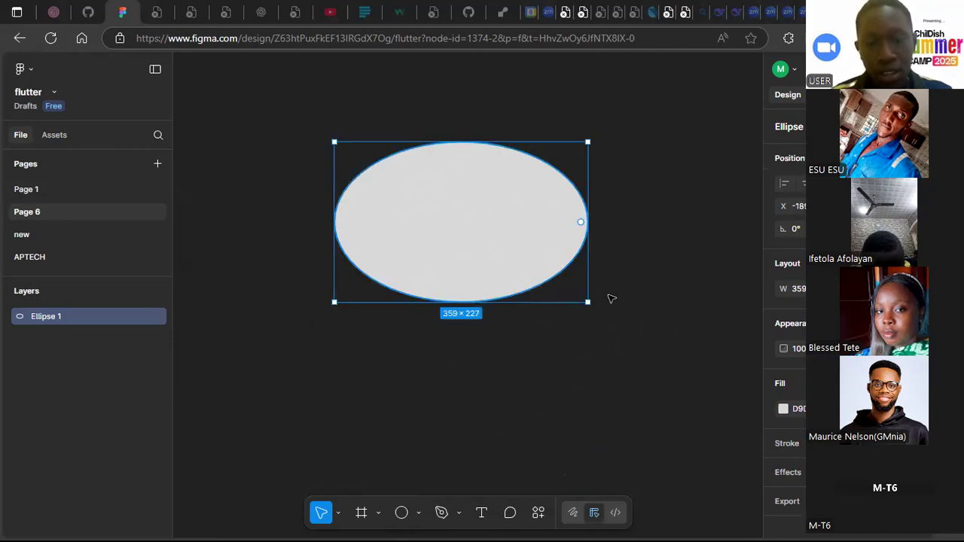
drag(590, 301, 667, 431)
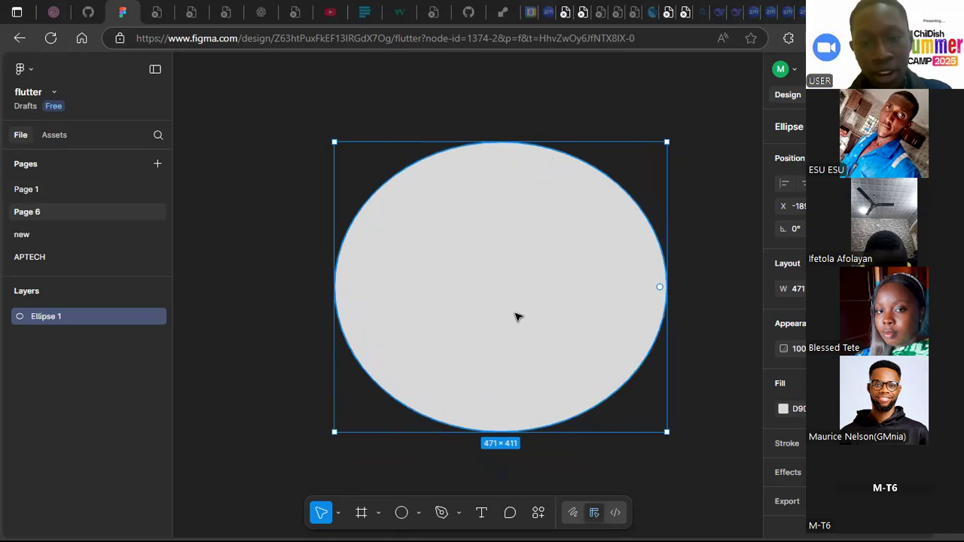
drag(510, 313, 462, 289)
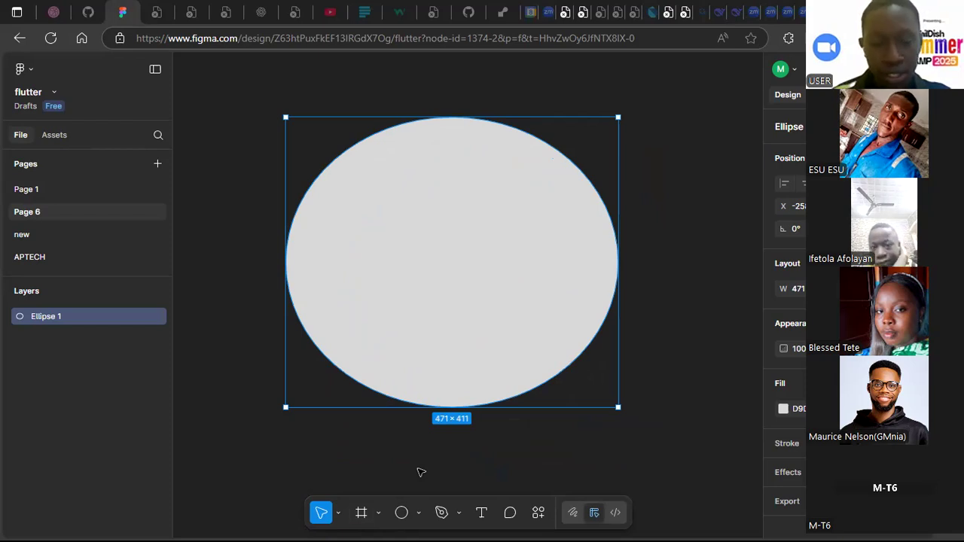
Start the Frame tool and look through its Phone, Tablet and Desktop size presets
click(364, 512)
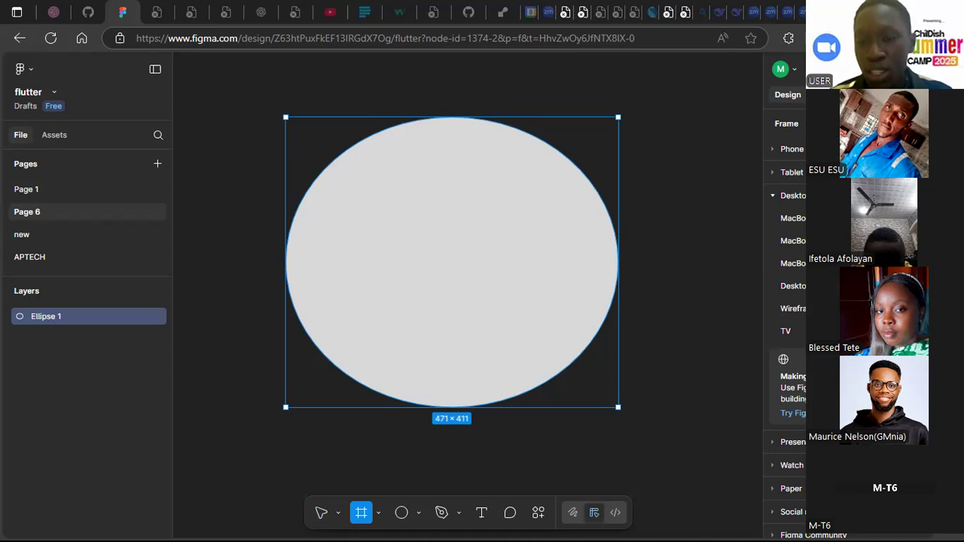
click(774, 149)
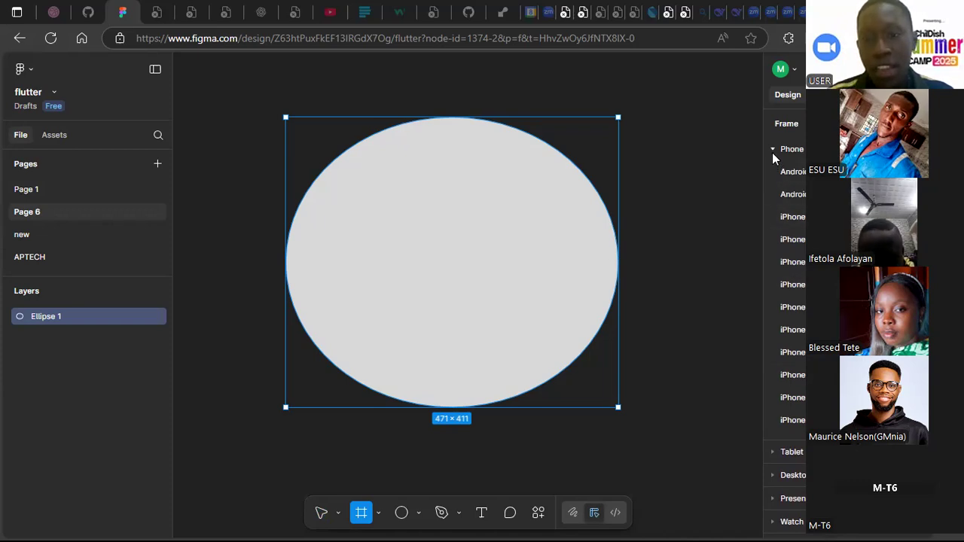
click(774, 149)
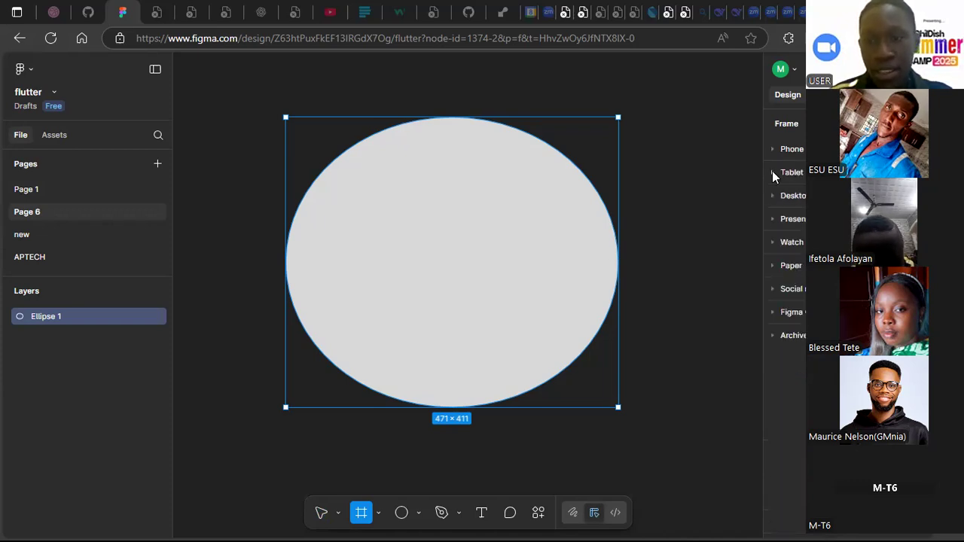
click(772, 172)
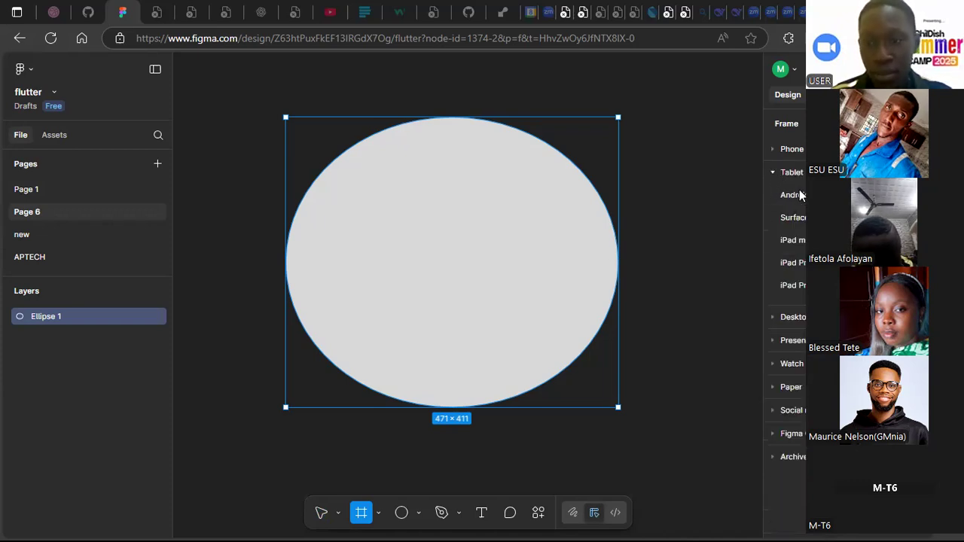
click(776, 319)
scroll(775, 320, down, 1)
scroll(787, 317, up, 1)
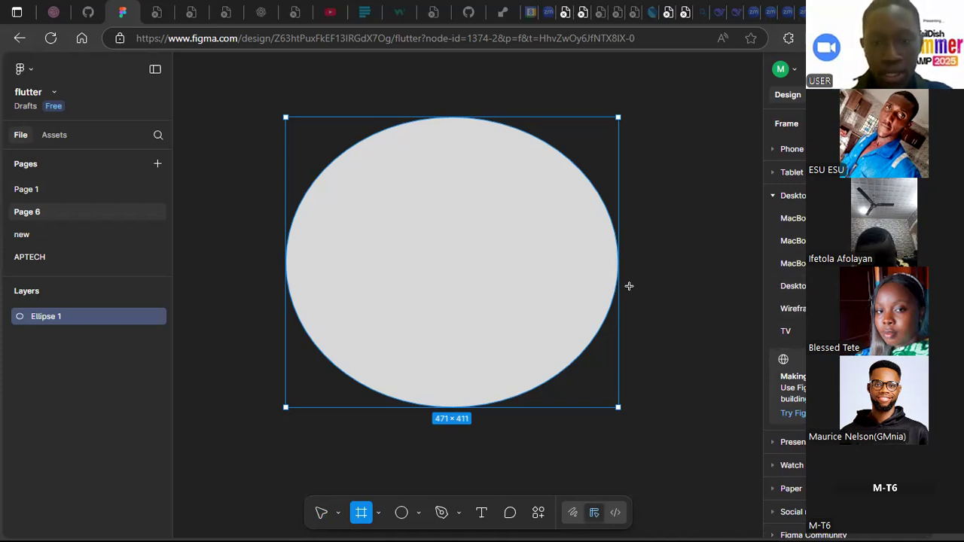
Place a 100 × 100 frame over the ellipse and clear both objects off the page
click(499, 177)
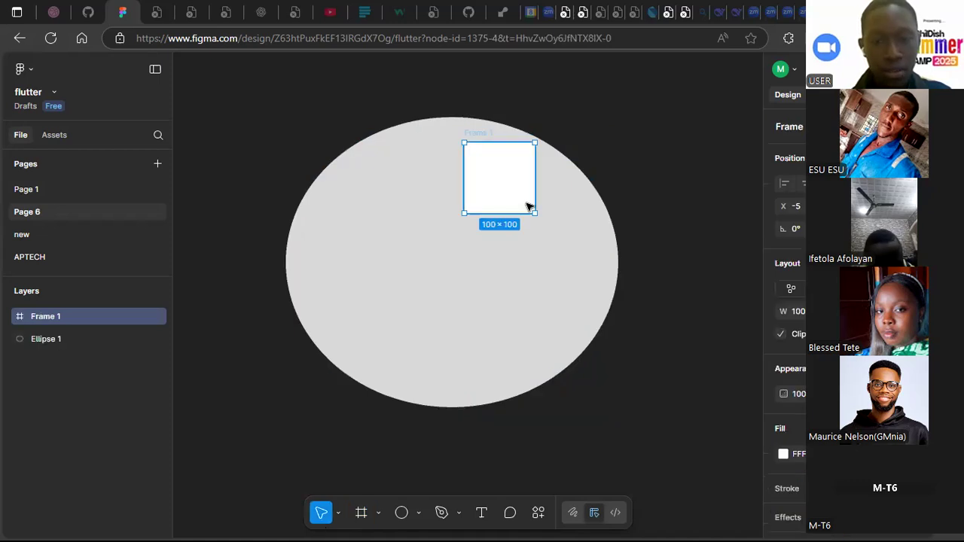
key(Delete)
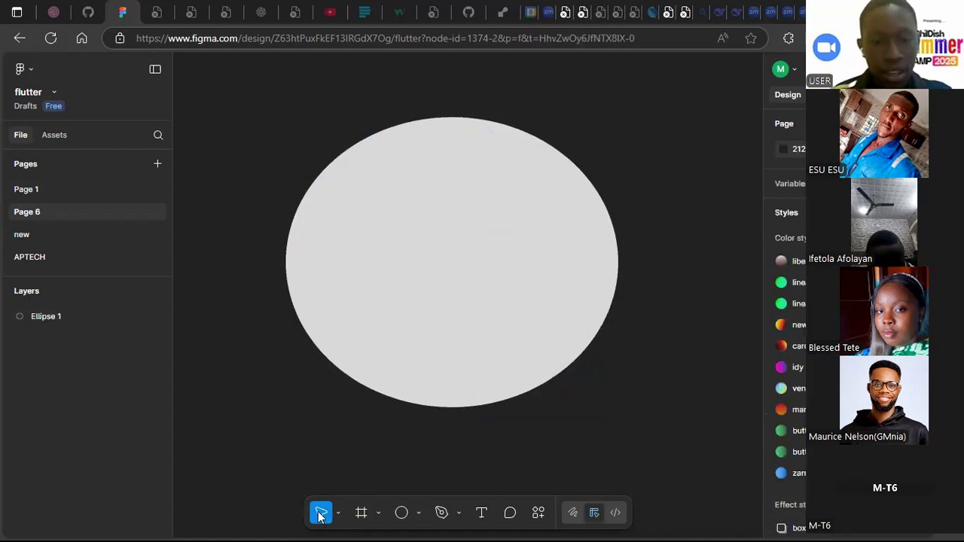
click(509, 239)
key(Delete)
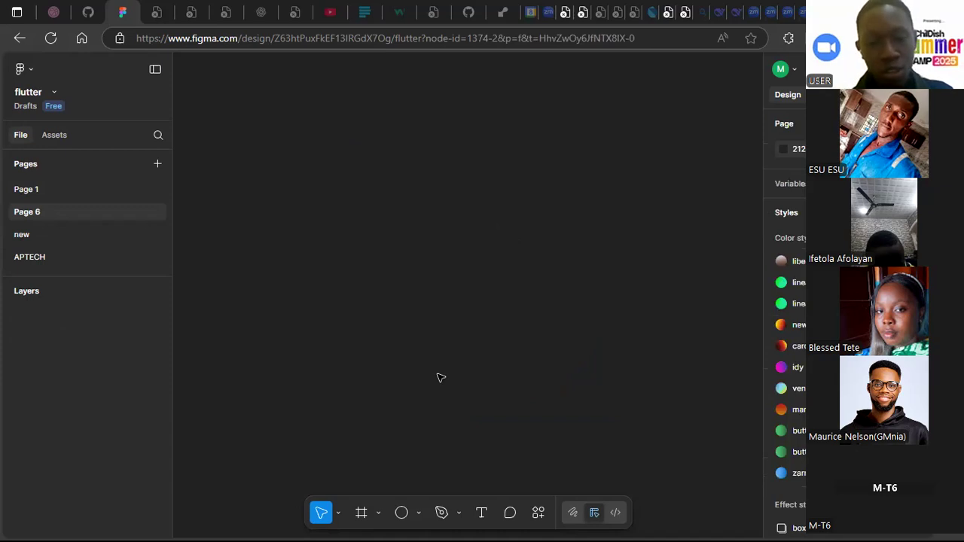
Add a frame to the empty page using the iPhone 16 phone preset
click(378, 512)
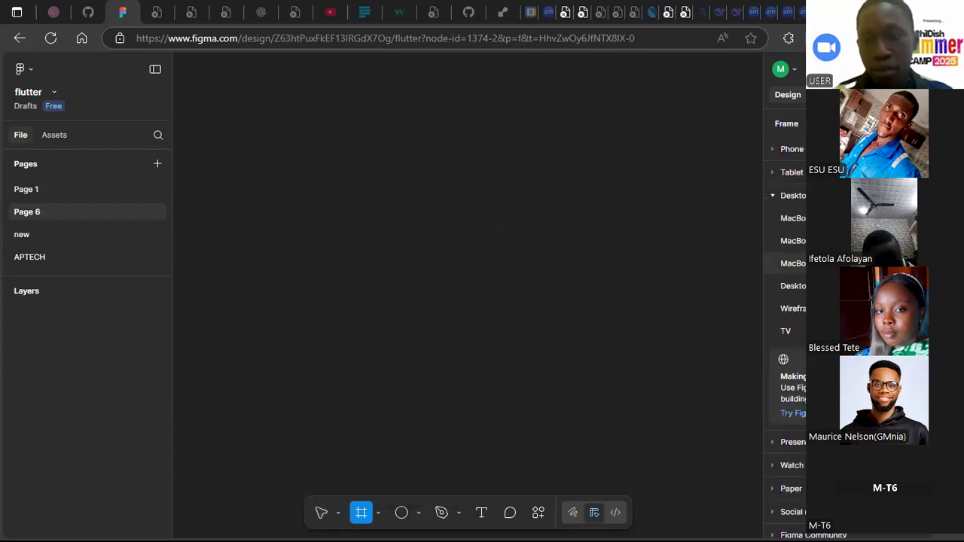
click(773, 148)
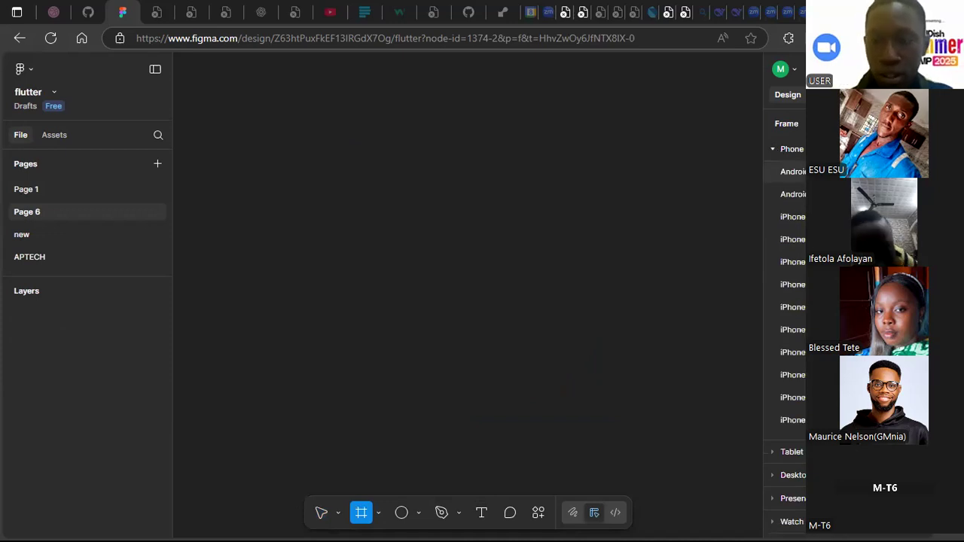
click(792, 217)
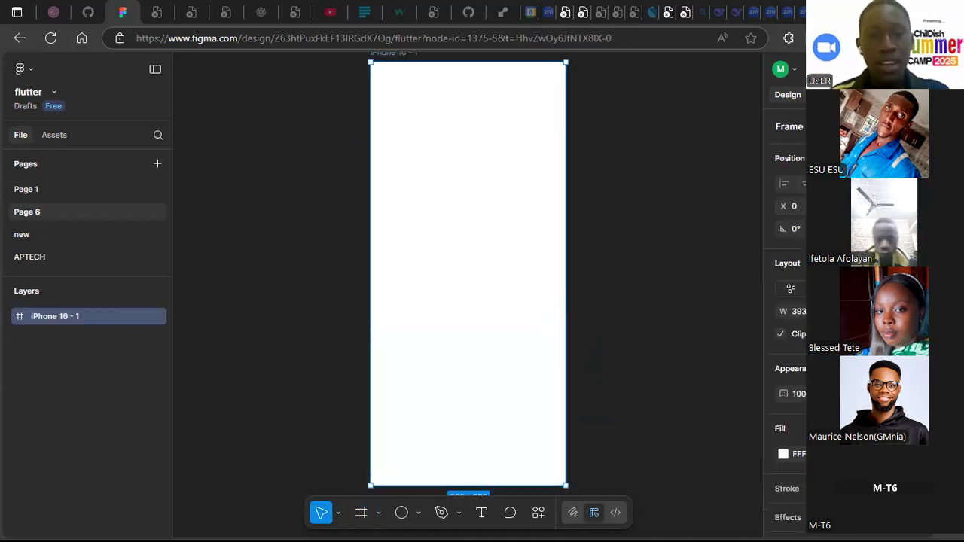
scroll(476, 124, up, 1)
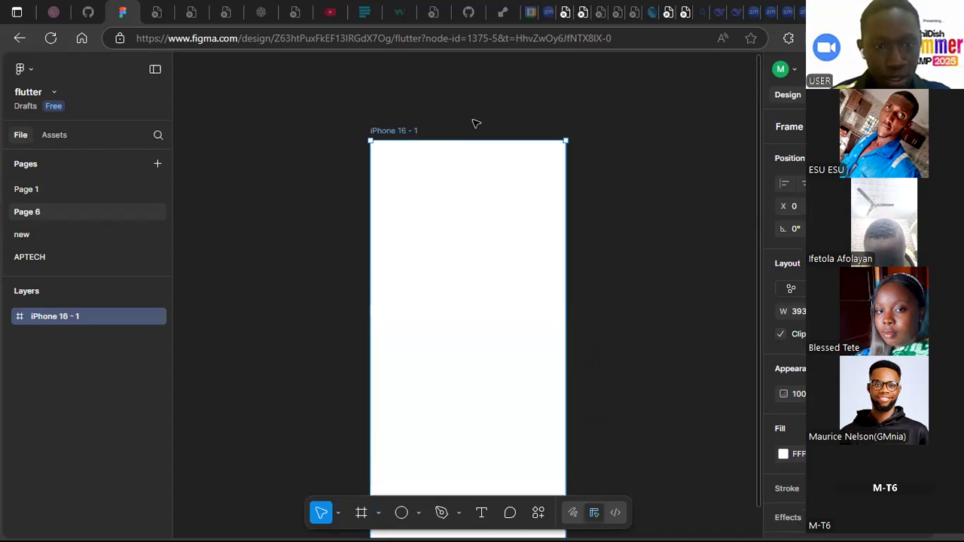
scroll(476, 123, down, 1)
scroll(476, 131, down, 2)
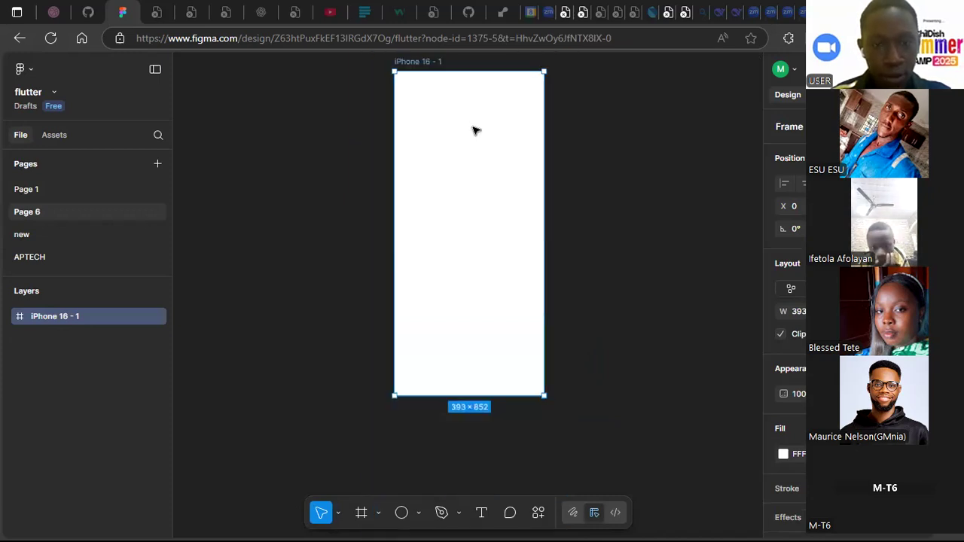
scroll(476, 130, up, 1)
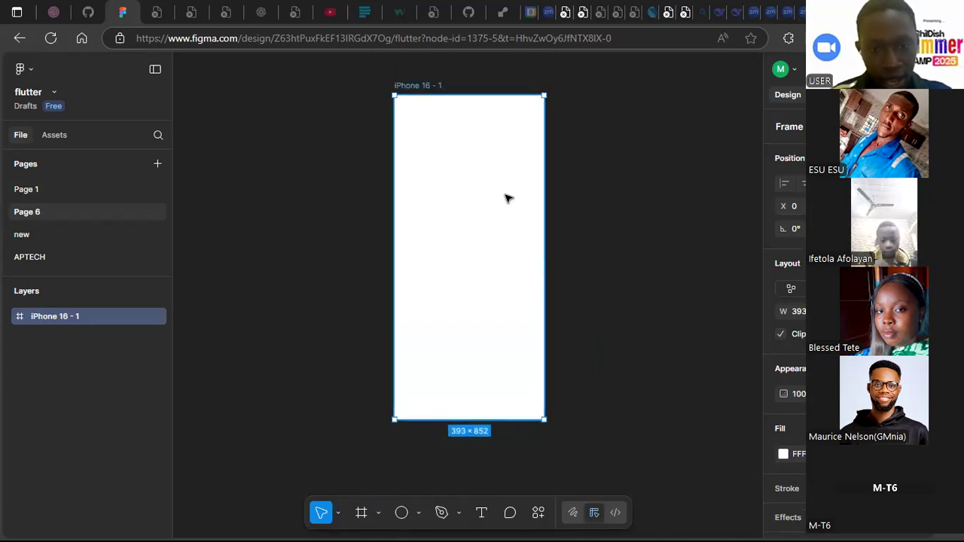
scroll(509, 198, up, 3)
scroll(508, 198, down, 3)
scroll(509, 199, up, 1)
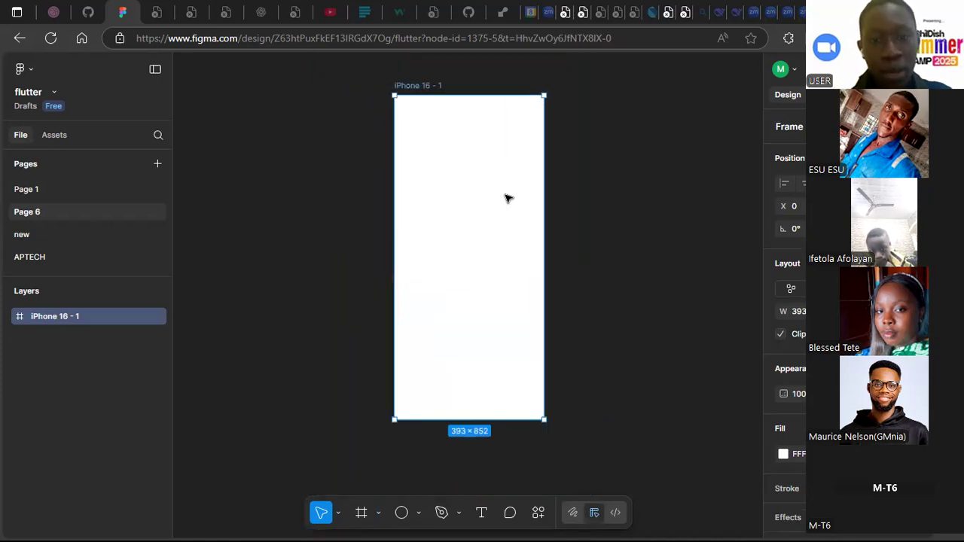
scroll(508, 198, up, 1)
scroll(508, 198, down, 1)
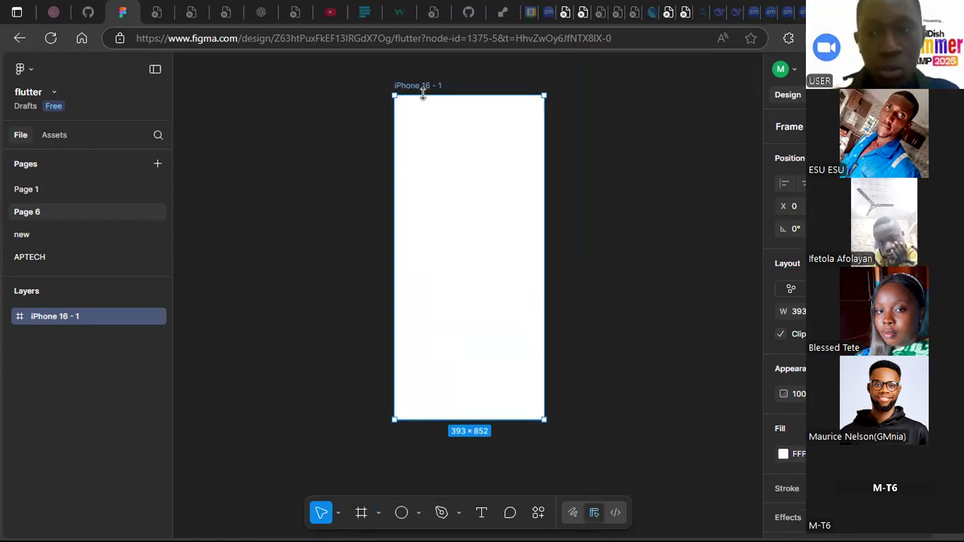
Replace the iPhone 16 frame with a 1440 × 1024 frame from the Desktop presets
key(Delete)
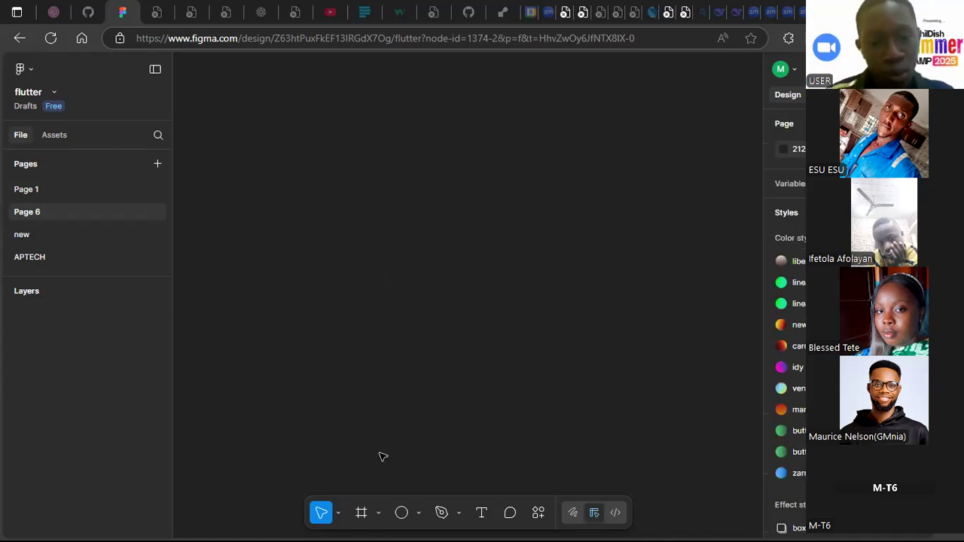
click(362, 512)
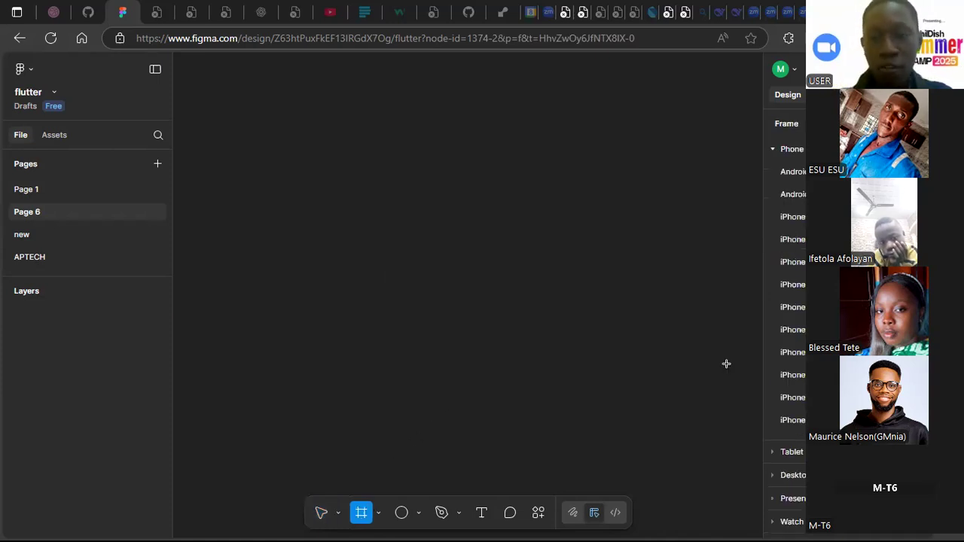
click(773, 474)
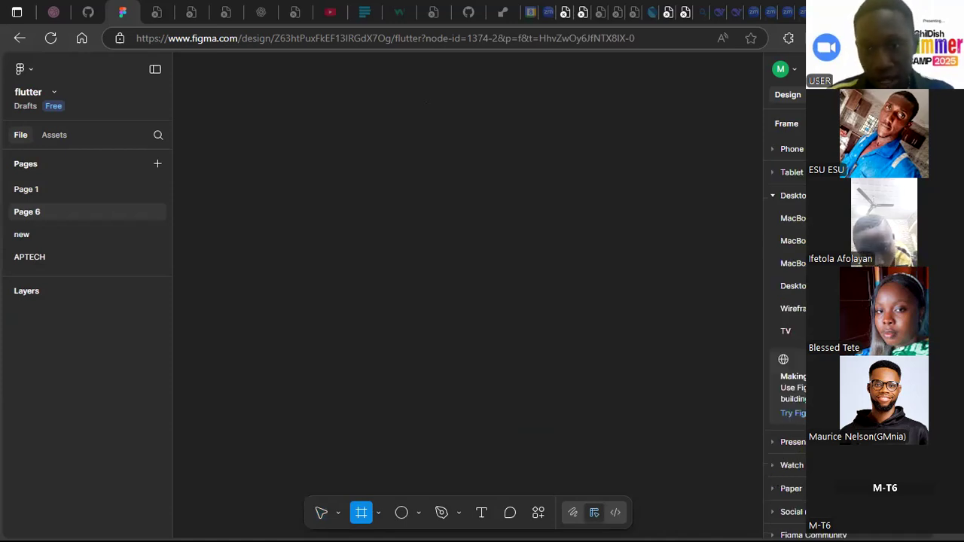
click(794, 287)
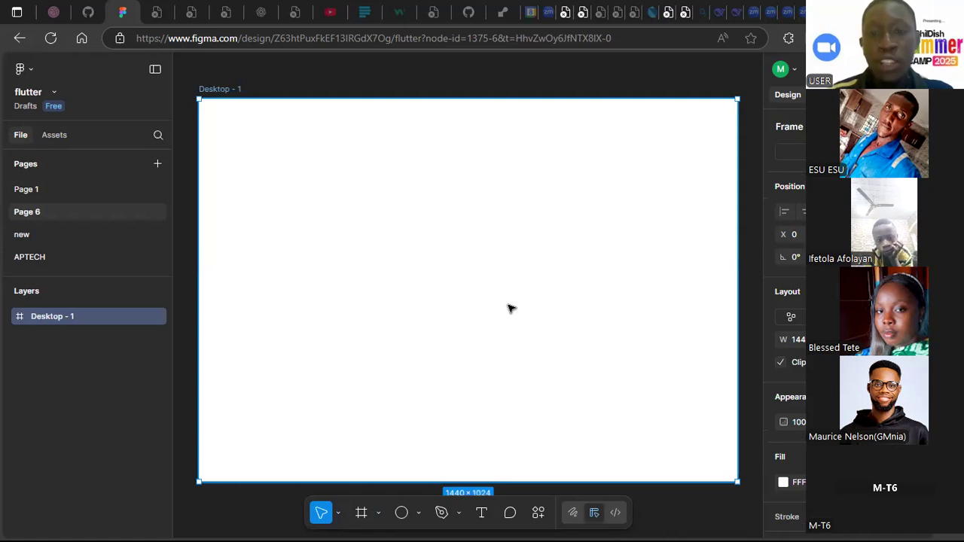
scroll(509, 309, down, 3)
scroll(509, 308, left, 1)
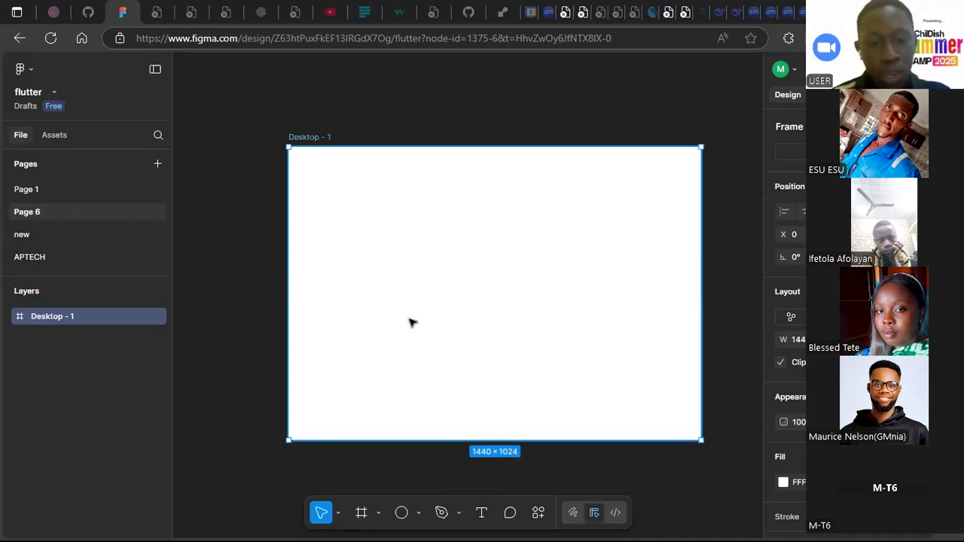
Draw a rectangle about 296 × 294 in the upper-left part of the desktop frame
click(418, 514)
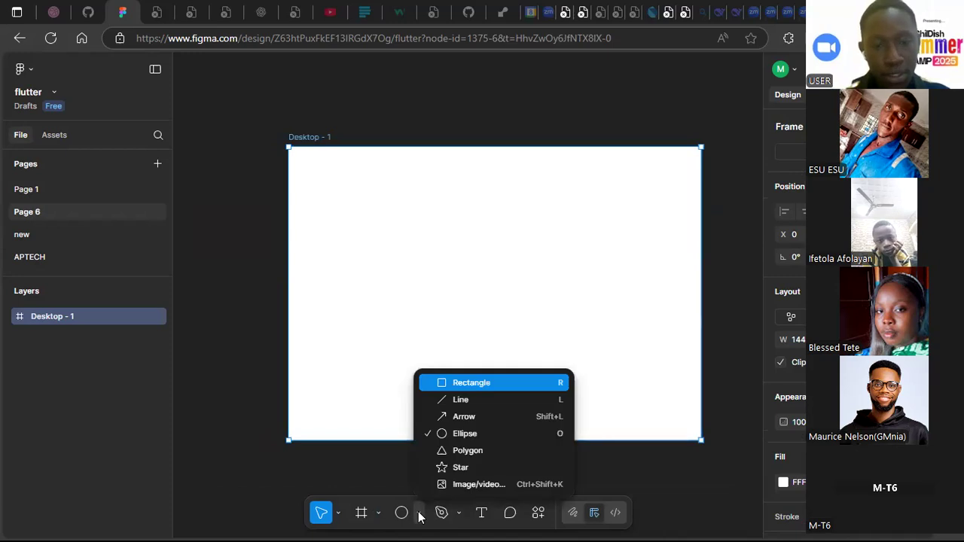
click(490, 383)
mouse_move(325, 215)
mouse_down()
mouse_move(351, 271)
mouse_move(410, 298)
mouse_up()
Draw an ellipse about 438 × 259 beside the rectangle, near the middle of the desktop frame
click(419, 514)
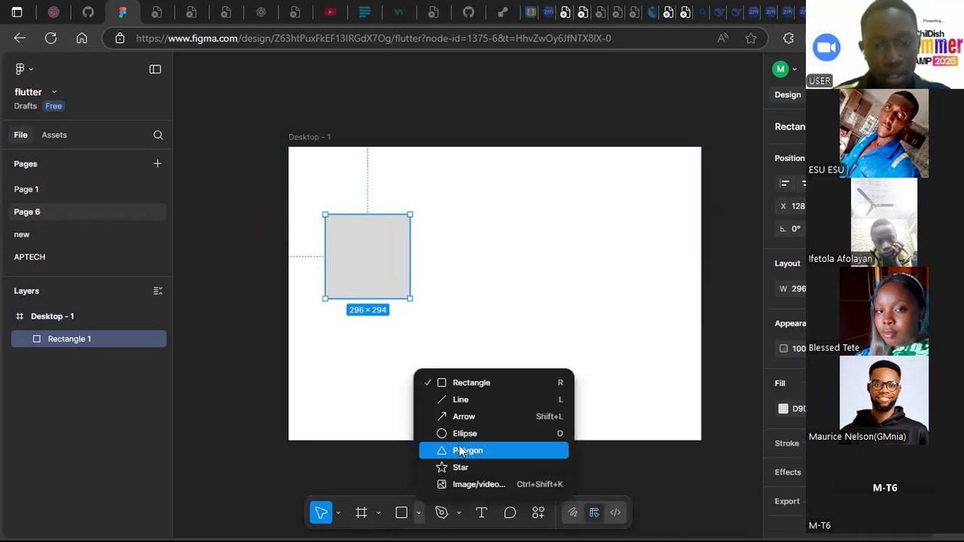
click(452, 434)
drag(433, 237, 558, 309)
Draw a triangular polygon about 369 × 320 in the lower-right corner of the desktop frame
click(419, 514)
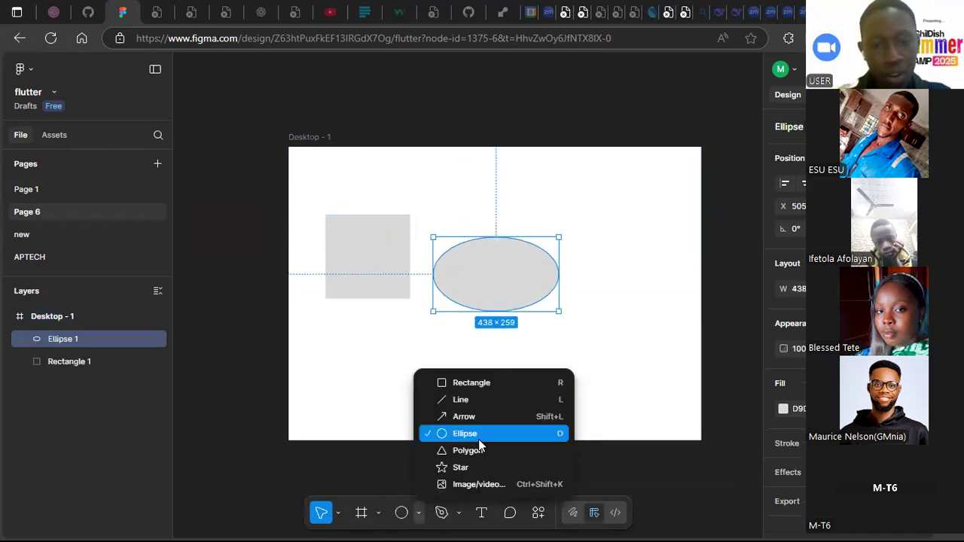
click(482, 452)
drag(589, 316, 693, 408)
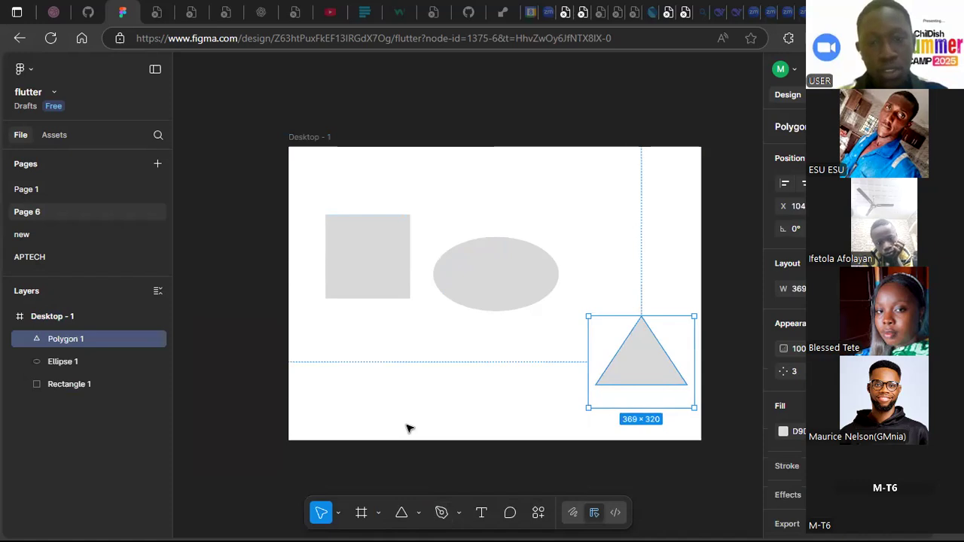
Draw a closed four-sided path with the Pen tool enclosing the ellipse and overlapping most of the rectangle
click(443, 514)
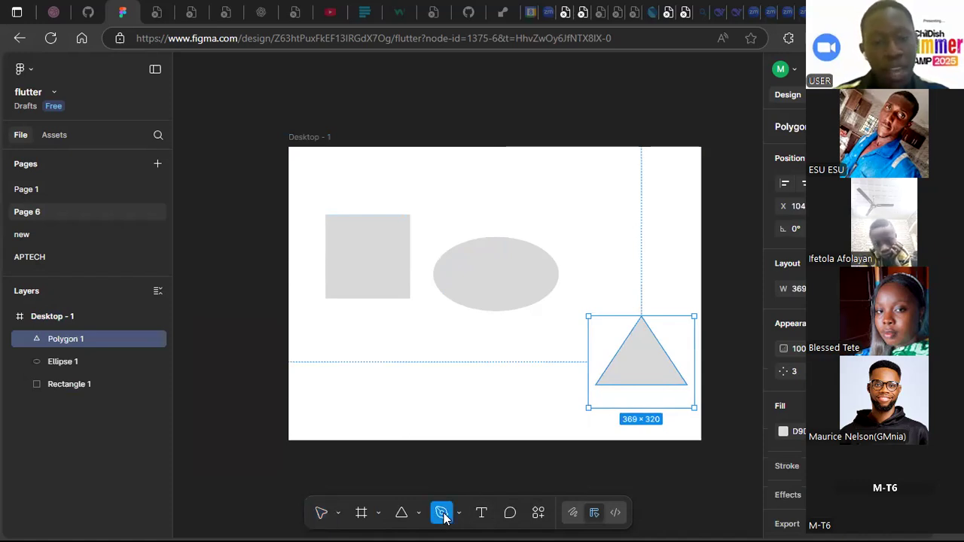
click(347, 176)
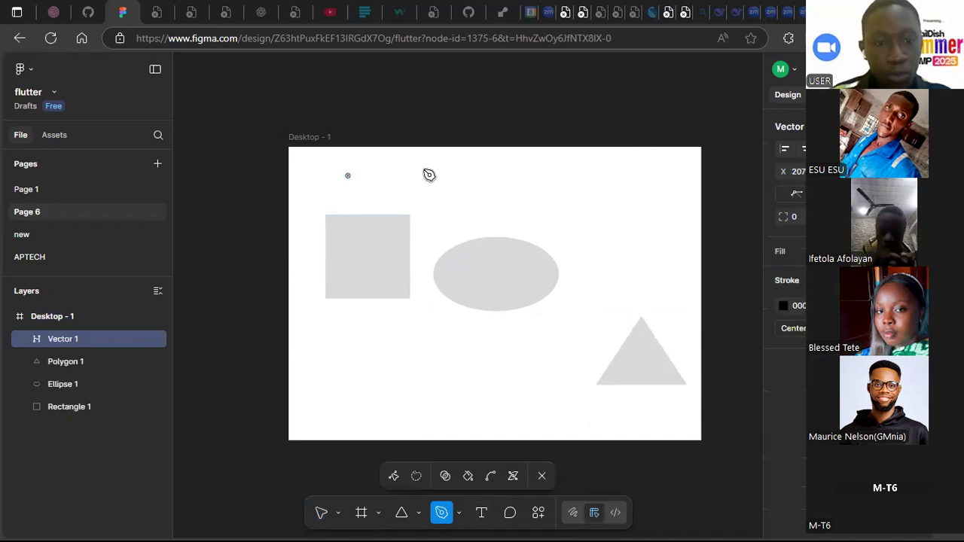
click(580, 175)
click(589, 247)
click(577, 345)
click(343, 345)
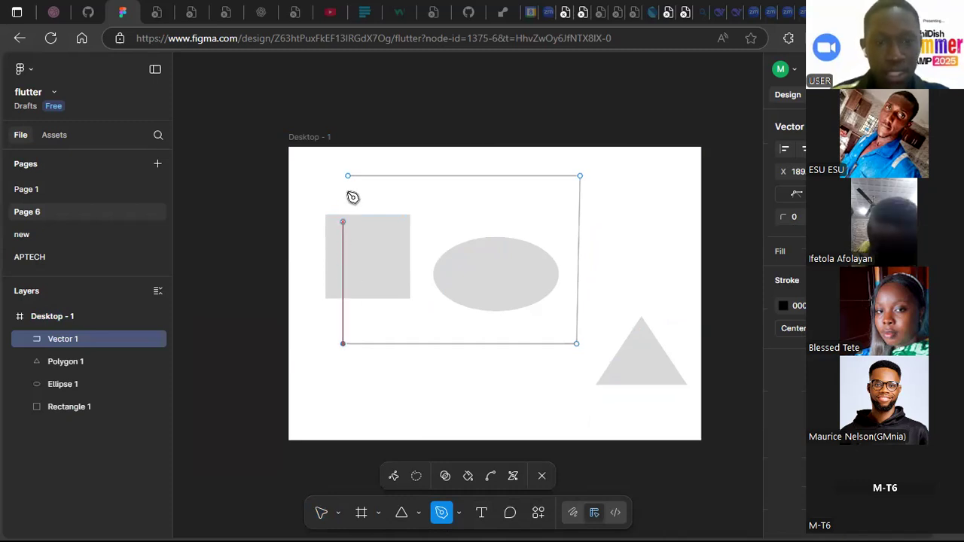
click(348, 177)
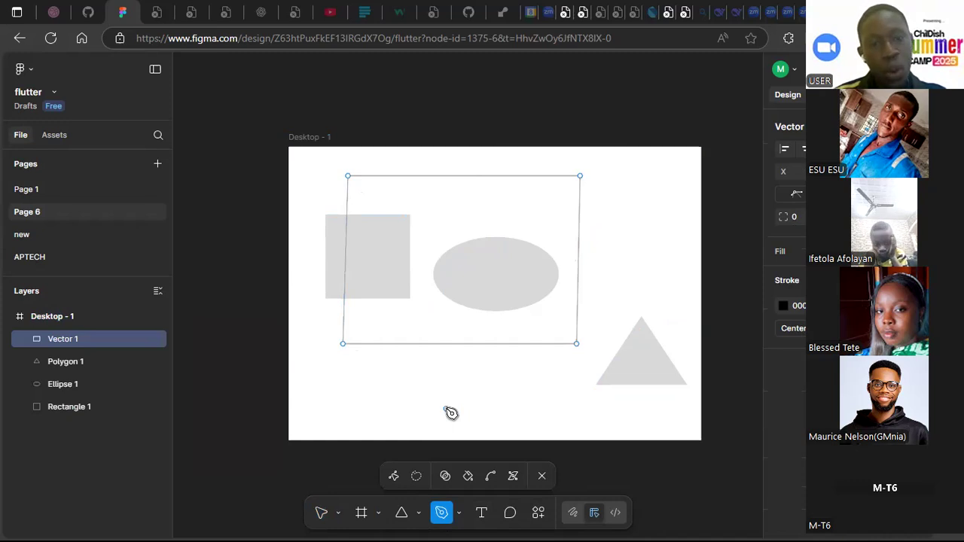
Add a separate, nearly horizontal Pen segment below the closed path and finish editing the vector
click(368, 374)
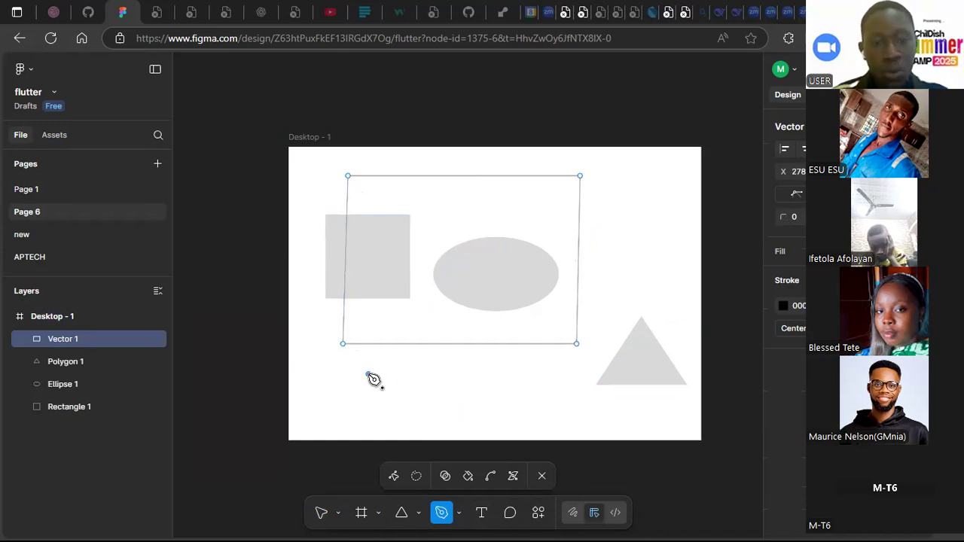
click(494, 368)
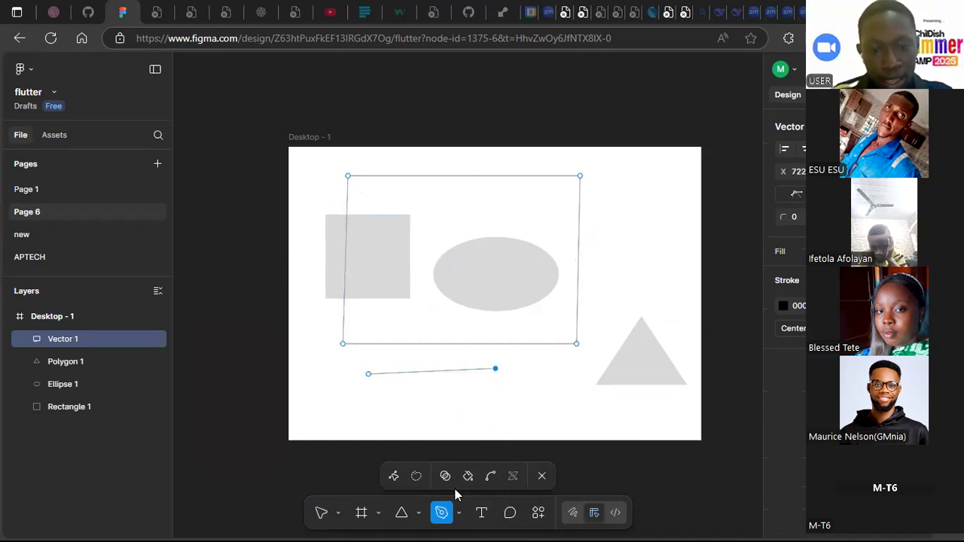
click(541, 480)
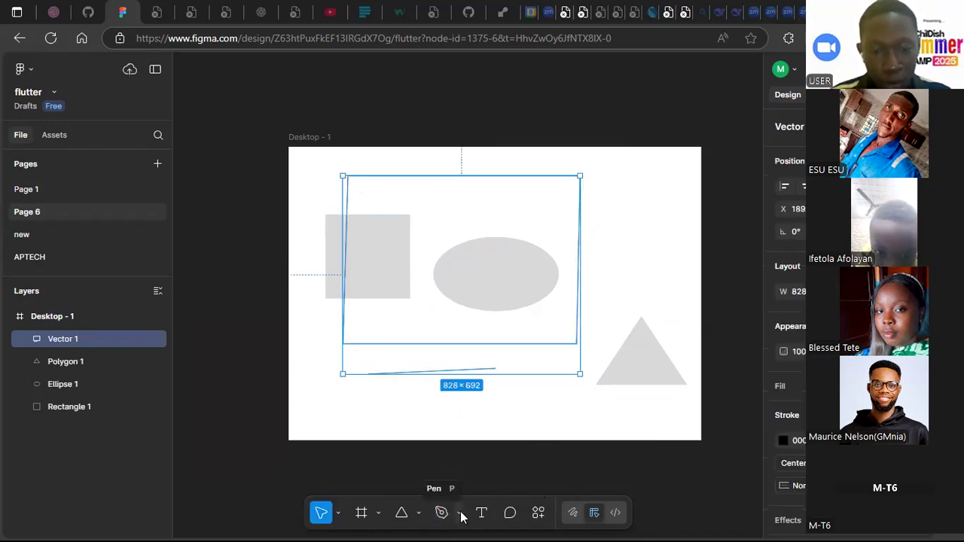
Scribble loose freehand loops with the Pencil tool across the rectangle and ellipse, ending above the triangle
click(458, 514)
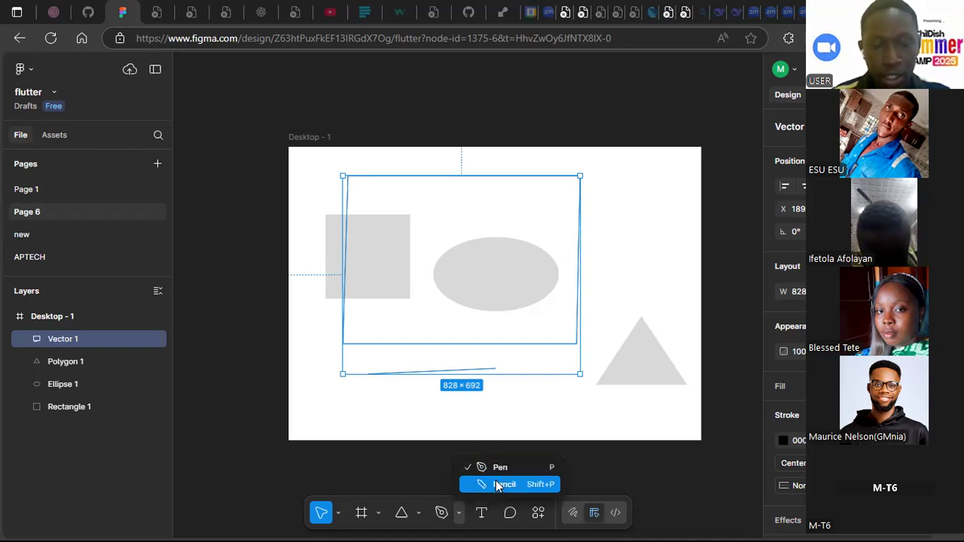
click(497, 484)
mouse_move(494, 216)
mouse_down()
mouse_move(469, 216)
mouse_move(449, 279)
mouse_move(365, 286)
mouse_up()
mouse_move(468, 312)
mouse_down()
mouse_move(404, 183)
mouse_move(379, 275)
mouse_move(516, 241)
mouse_move(428, 278)
mouse_move(583, 281)
mouse_move(526, 355)
mouse_move(543, 364)
mouse_move(637, 280)
mouse_up()
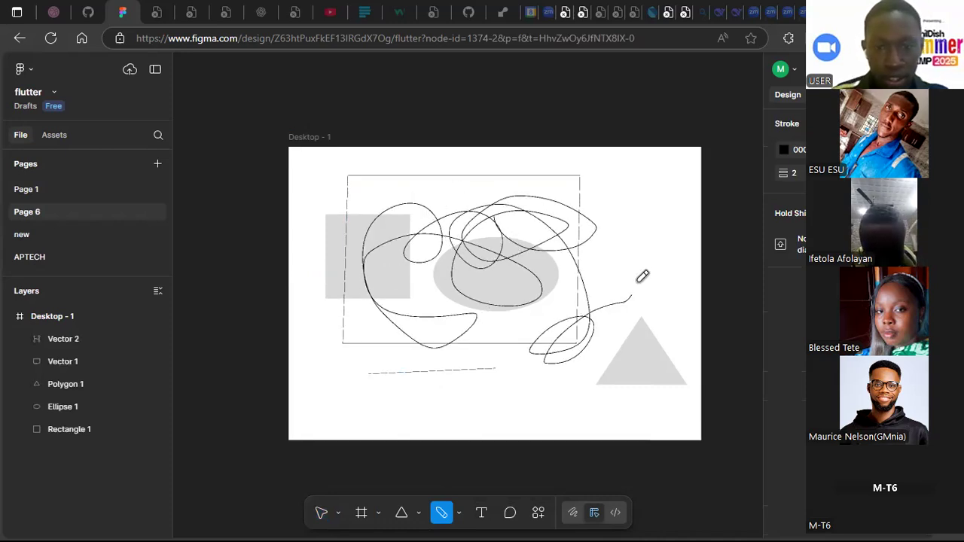
Sketch a freehand stick figure with head, body, legs, arms and facial features above the triangle with the Pencil
mouse_move(633, 202)
mouse_down()
mouse_move(665, 239)
mouse_move(665, 212)
mouse_move(641, 196)
mouse_up()
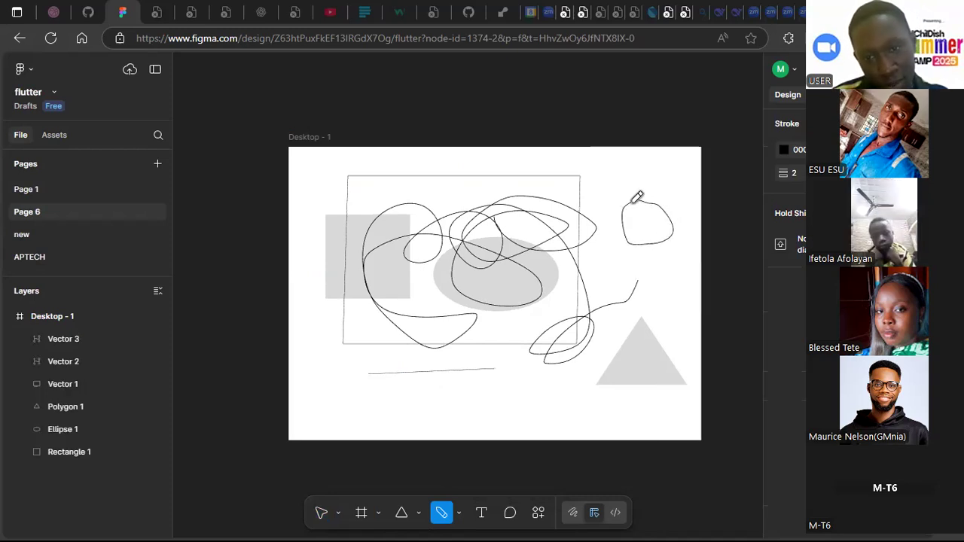
mouse_move(649, 245)
mouse_down()
mouse_move(651, 297)
mouse_move(616, 322)
mouse_up()
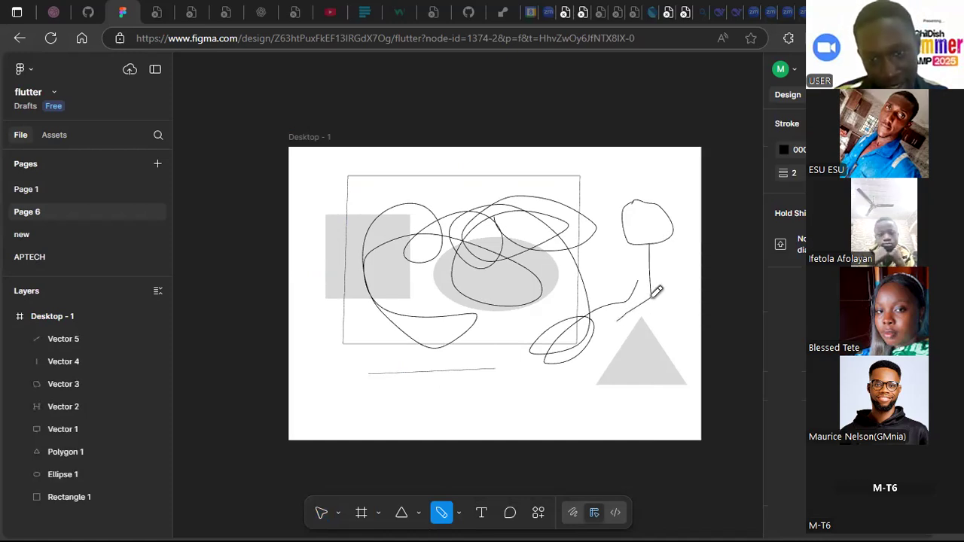
drag(652, 296, 674, 320)
mouse_move(648, 256)
mouse_down()
mouse_move(622, 266)
mouse_move(682, 266)
mouse_up()
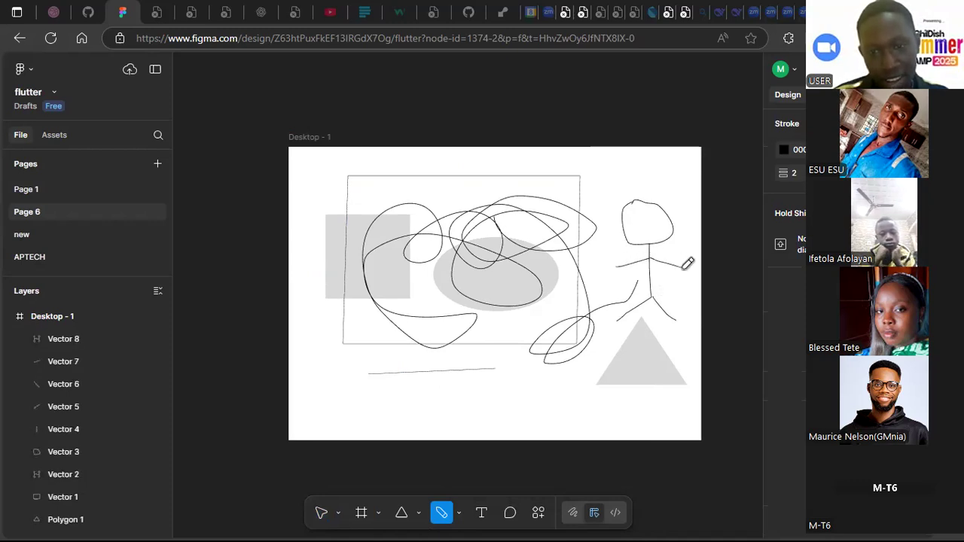
mouse_move(650, 212)
mouse_down()
mouse_move(639, 214)
mouse_move(663, 225)
mouse_move(646, 212)
mouse_move(654, 207)
mouse_move(632, 207)
mouse_up()
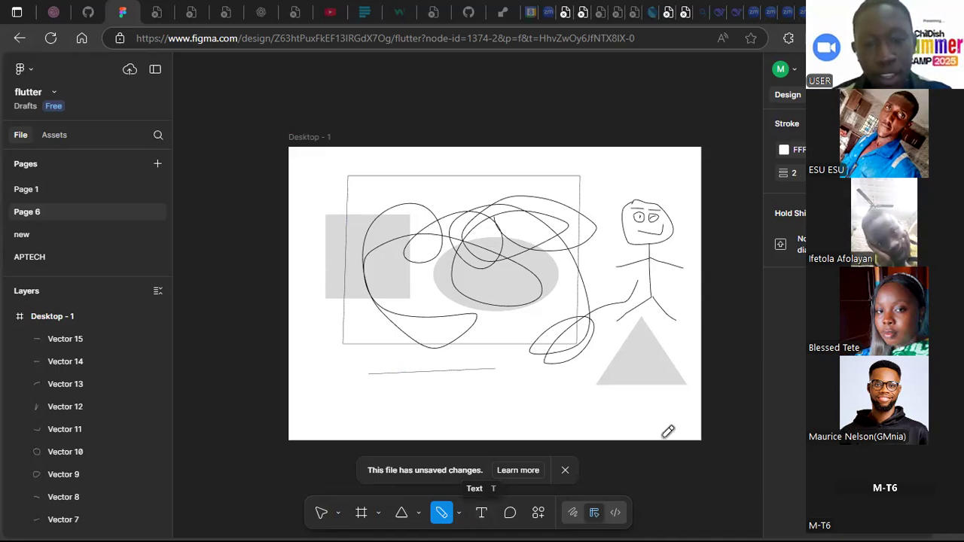
Add a centred text box about 1081 × 205 near the frame's lower edge reading "hello" followed by a first name
click(484, 518)
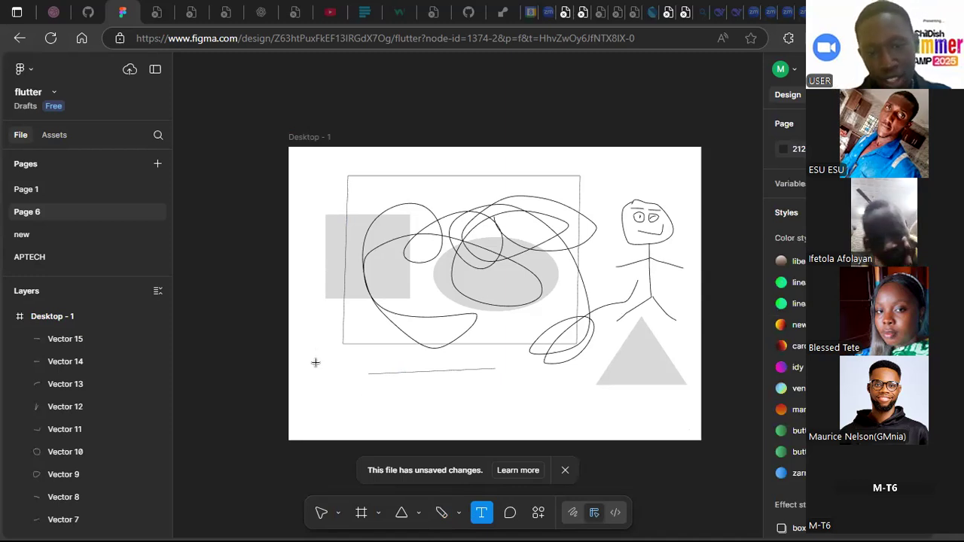
drag(516, 416, 628, 415)
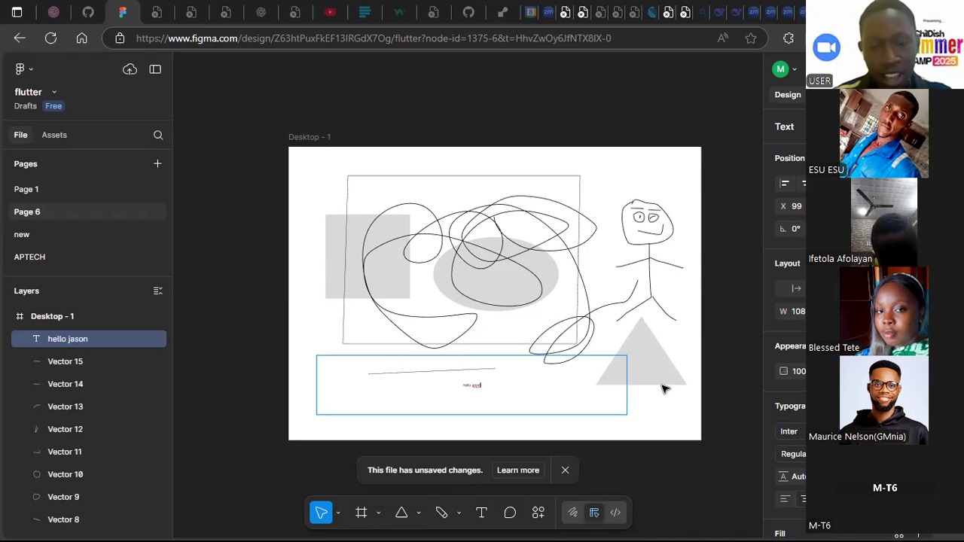
click(649, 406)
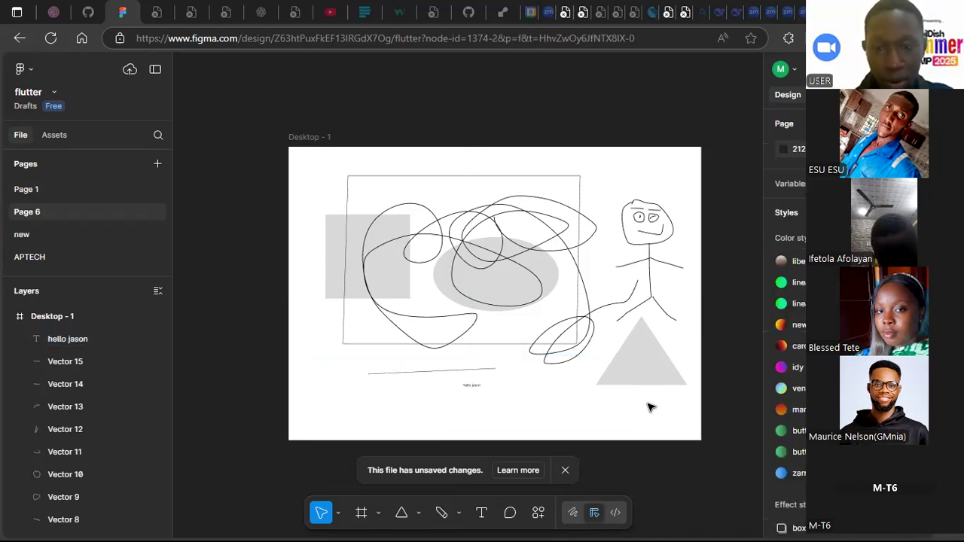
Enlarge the greeting text's font size and move the text into the upper-right corner of the desktop frame
click(471, 387)
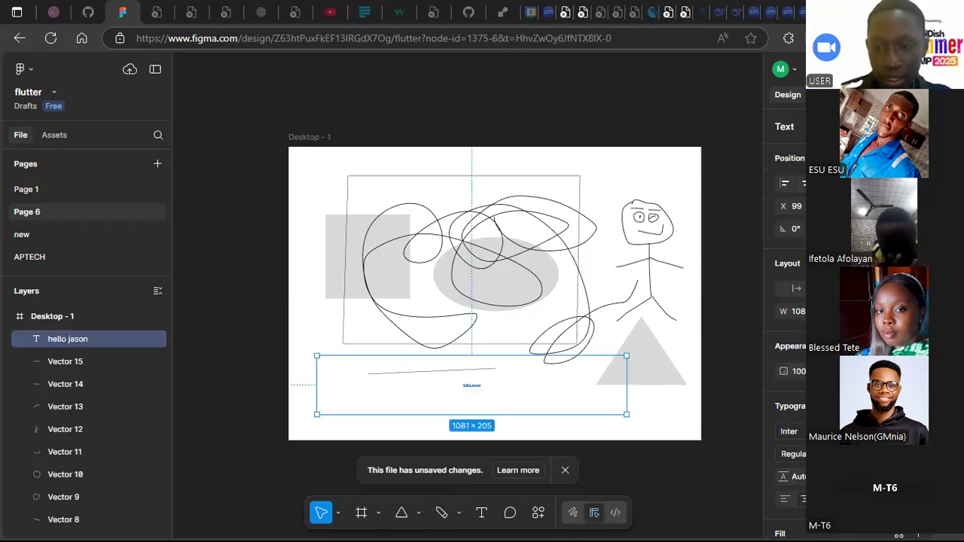
click(897, 455)
click(874, 511)
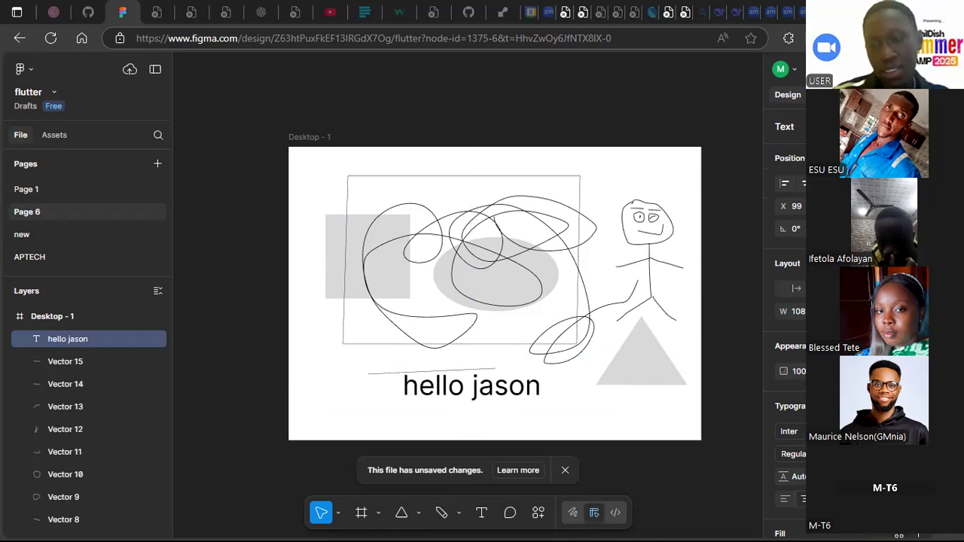
mouse_move(473, 385)
mouse_down()
mouse_move(467, 348)
mouse_move(427, 275)
mouse_up()
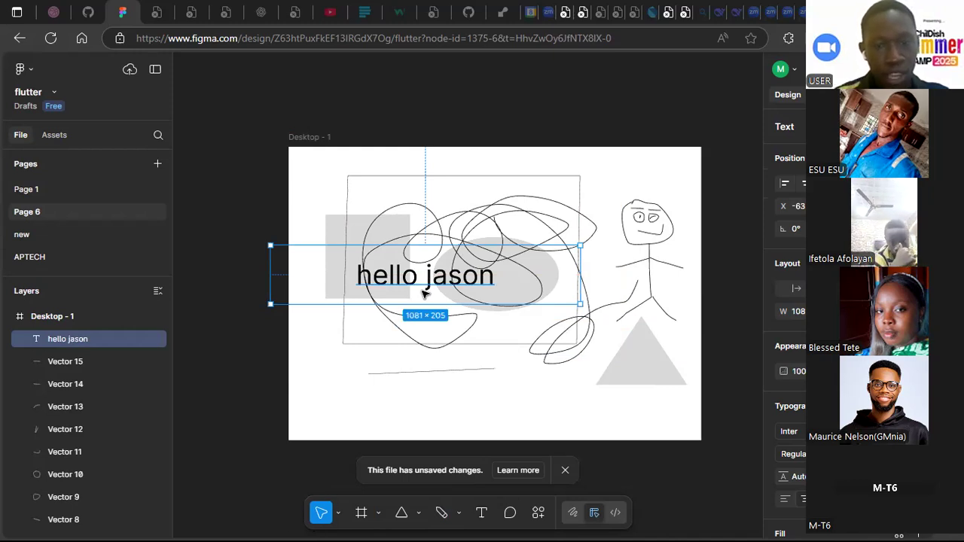
drag(431, 292, 616, 185)
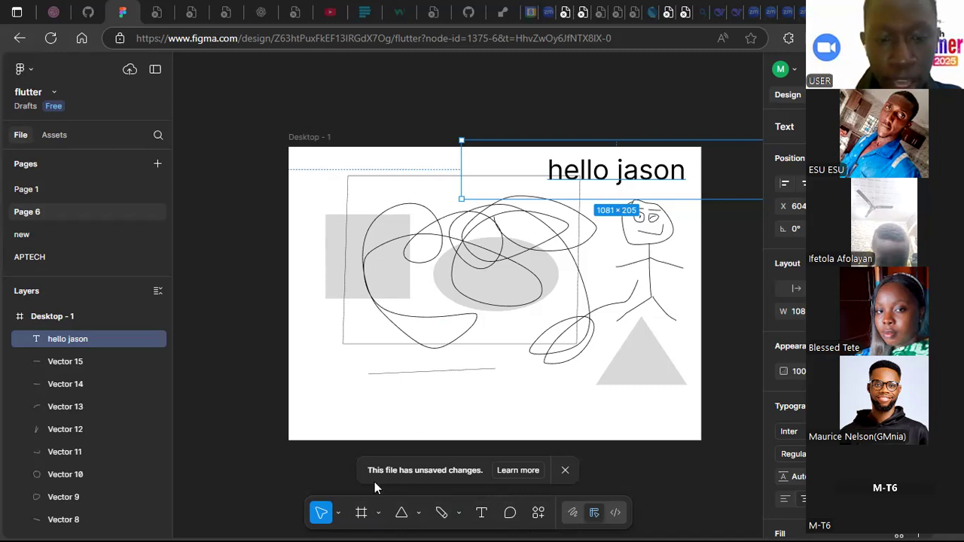
click(361, 513)
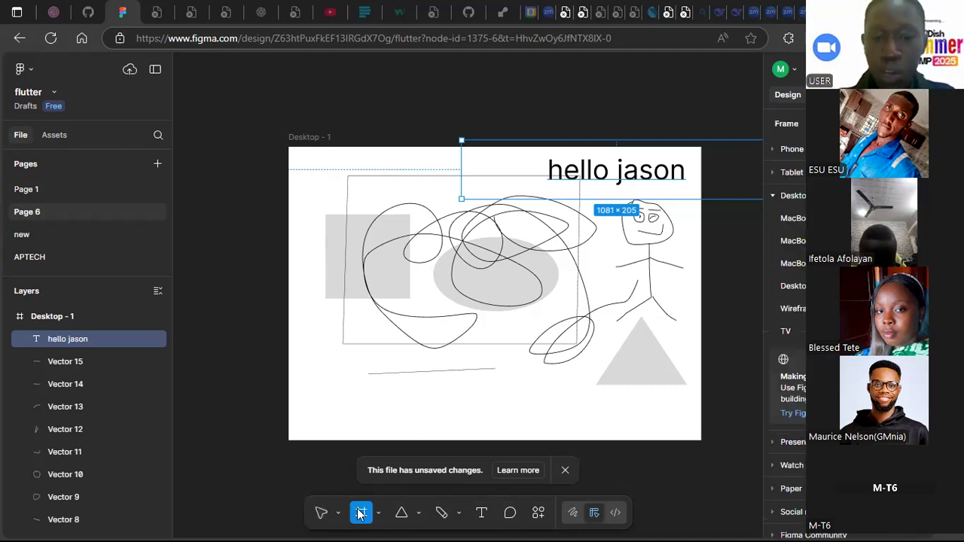
click(402, 513)
click(441, 514)
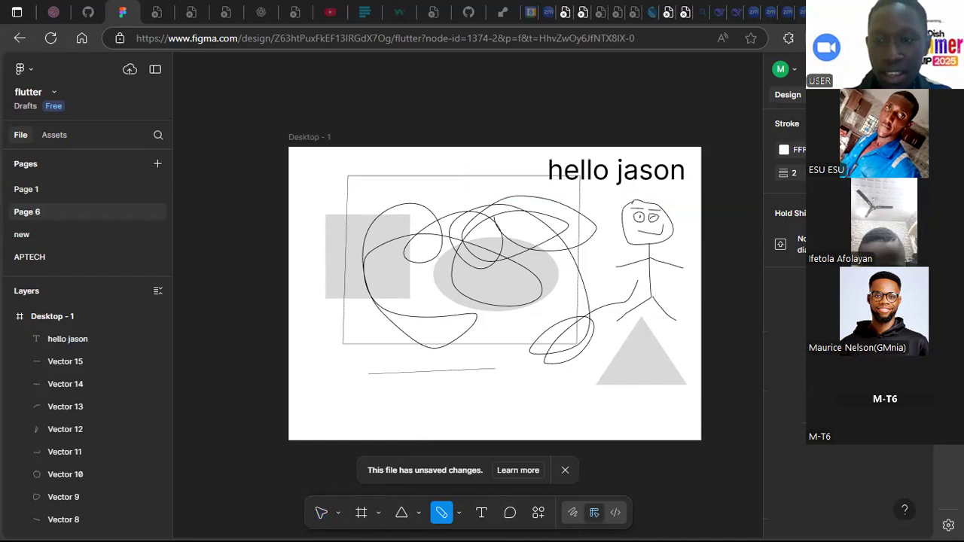
click(321, 515)
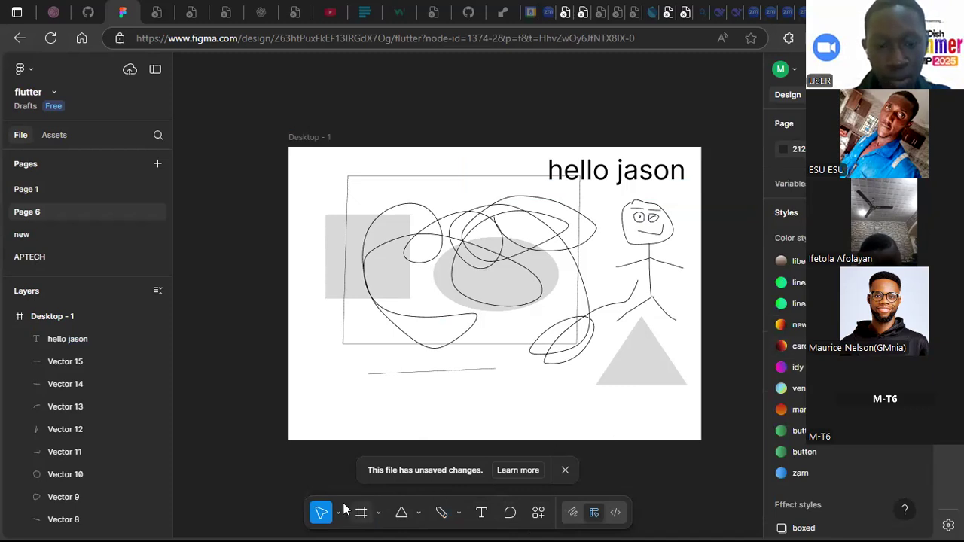
Draw a second triangular polygon about 461 wide at the frame's bottom centre and set its height to 300
click(401, 515)
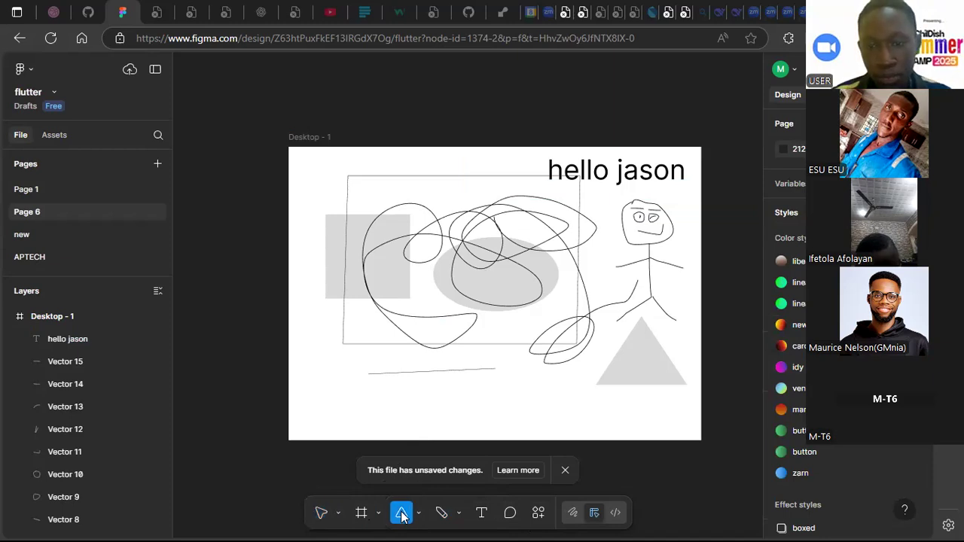
click(400, 374)
mouse_move(400, 373)
mouse_down()
mouse_move(476, 426)
mouse_move(533, 428)
mouse_up()
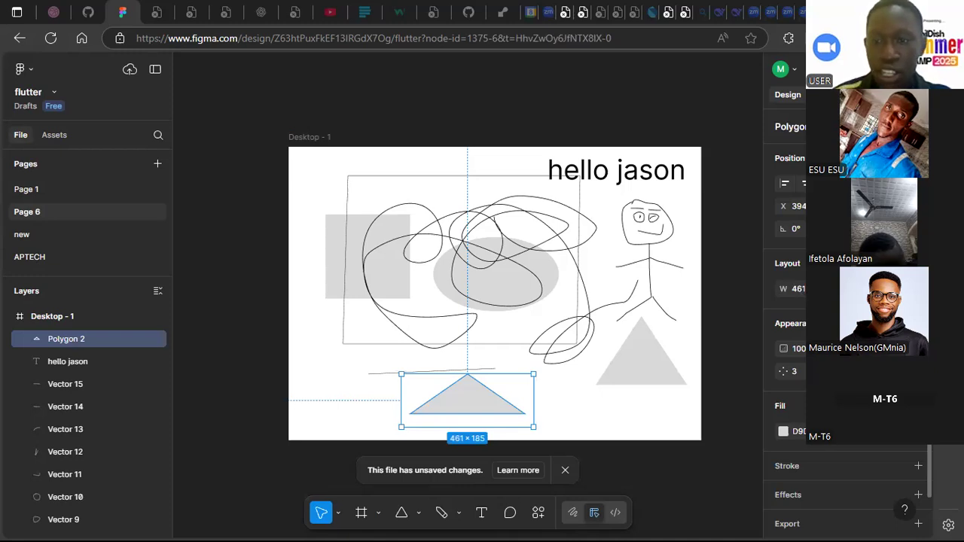
key(Return)
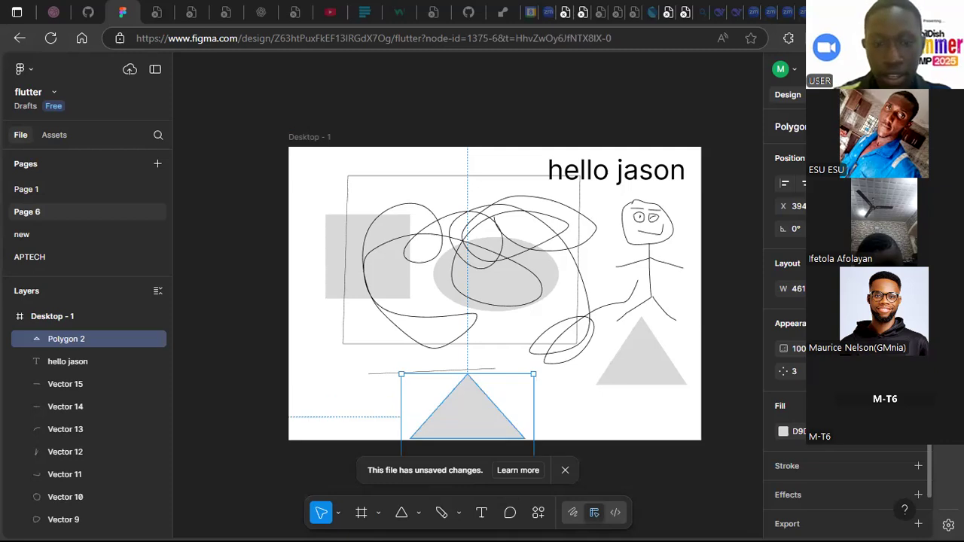
Fill the new triangle with red, HSL 0, 95, 44, and dismiss the unsaved-changes notice
click(783, 429)
click(746, 327)
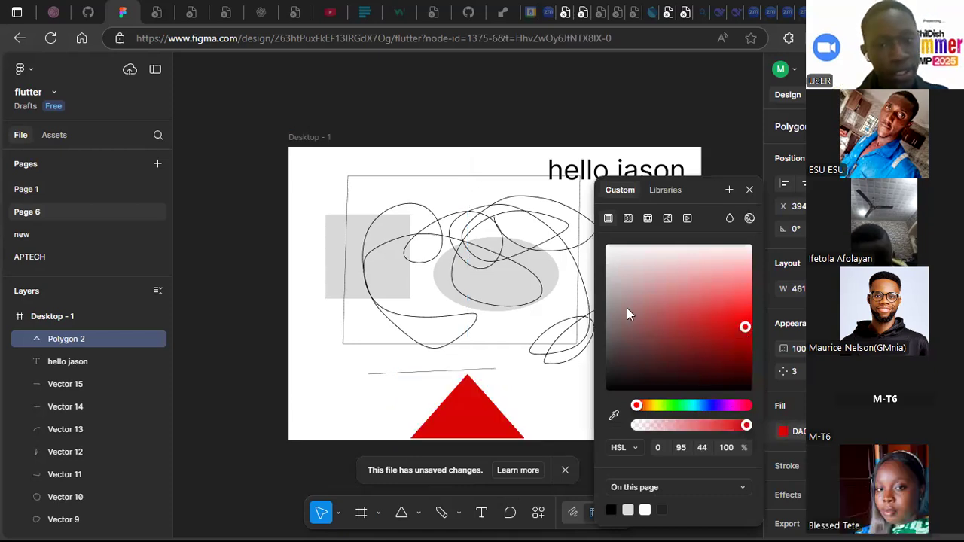
click(751, 190)
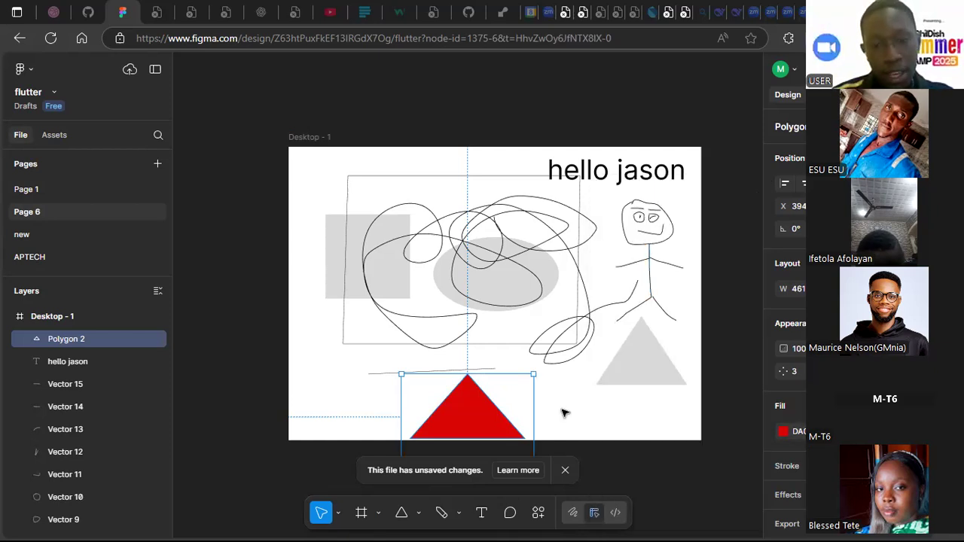
click(566, 471)
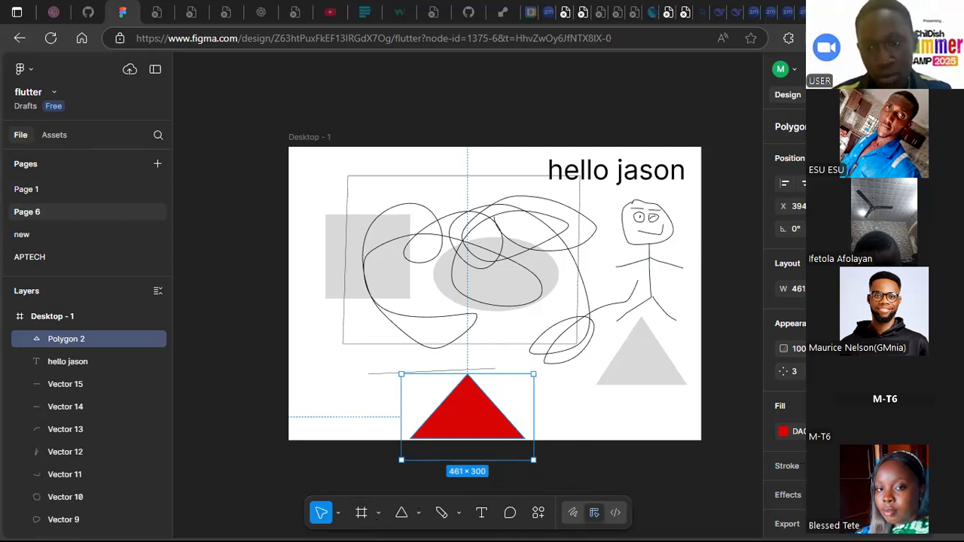
scroll(785, 302, down, 1)
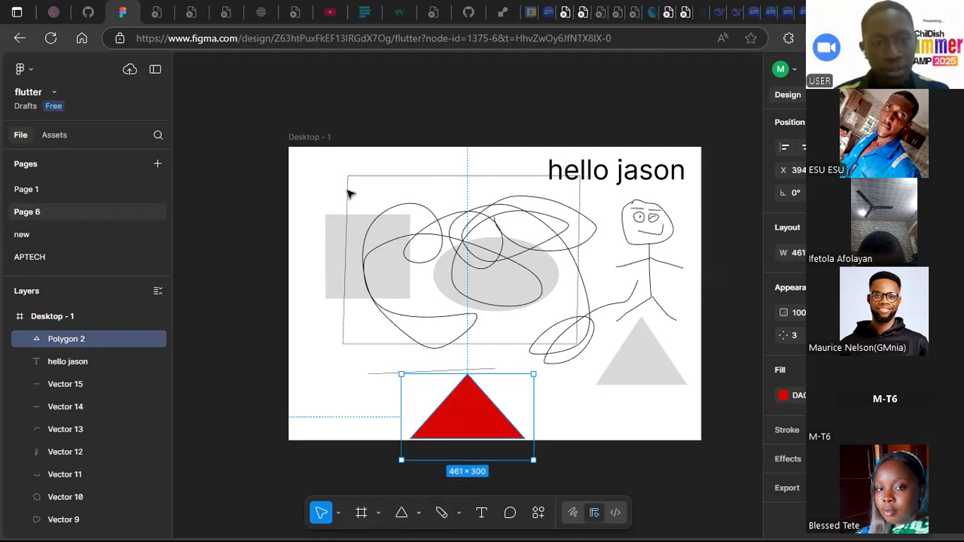
Delete all shapes, paths, text and pencil drawings from the desktop frame, leaving the empty frame in place
drag(309, 161, 636, 450)
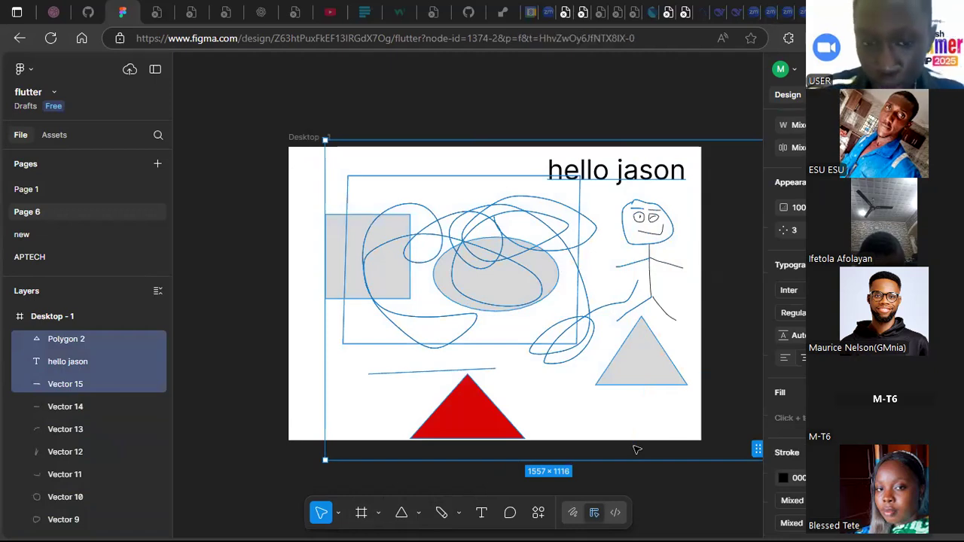
key(Delete)
drag(609, 210, 680, 332)
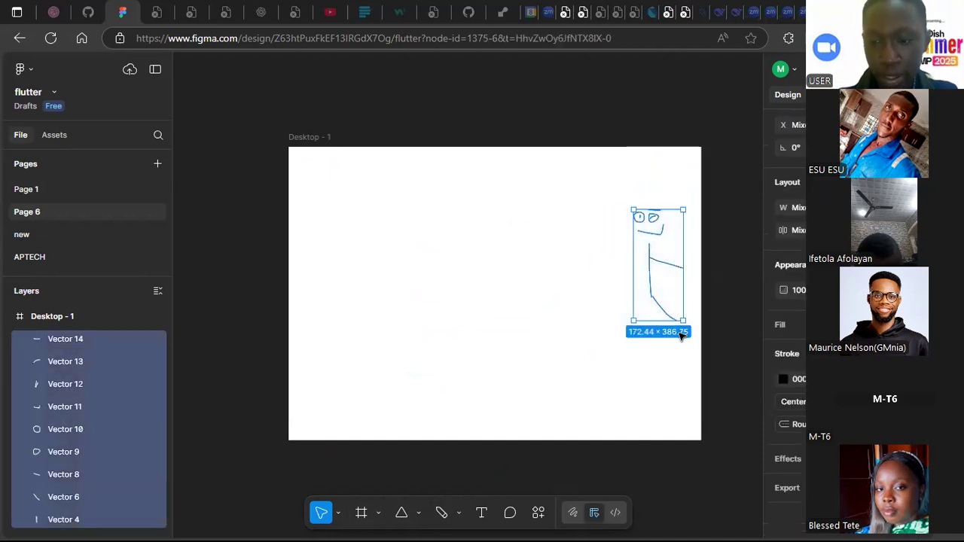
key(Delete)
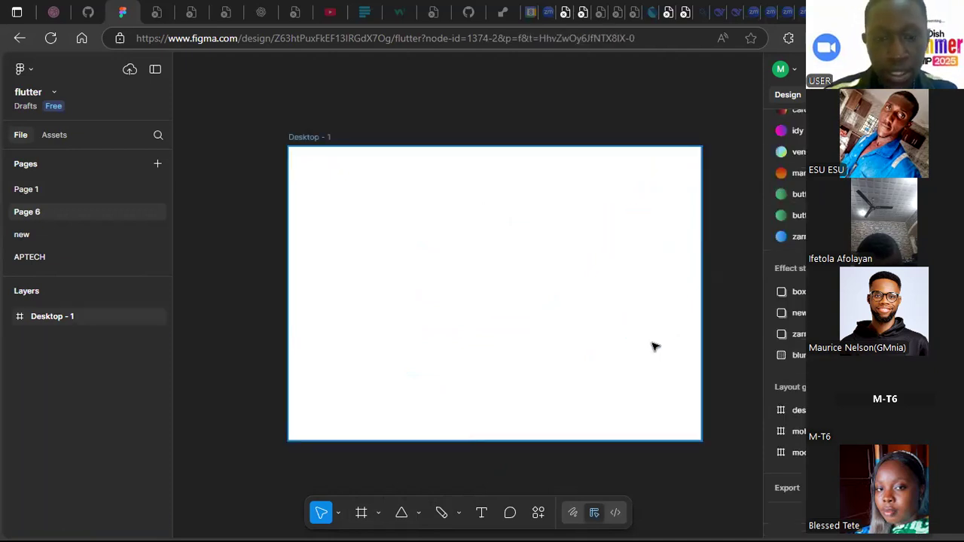
Add a second 1440 × 1024 Desktop preset frame beside the existing desktop frame
click(361, 513)
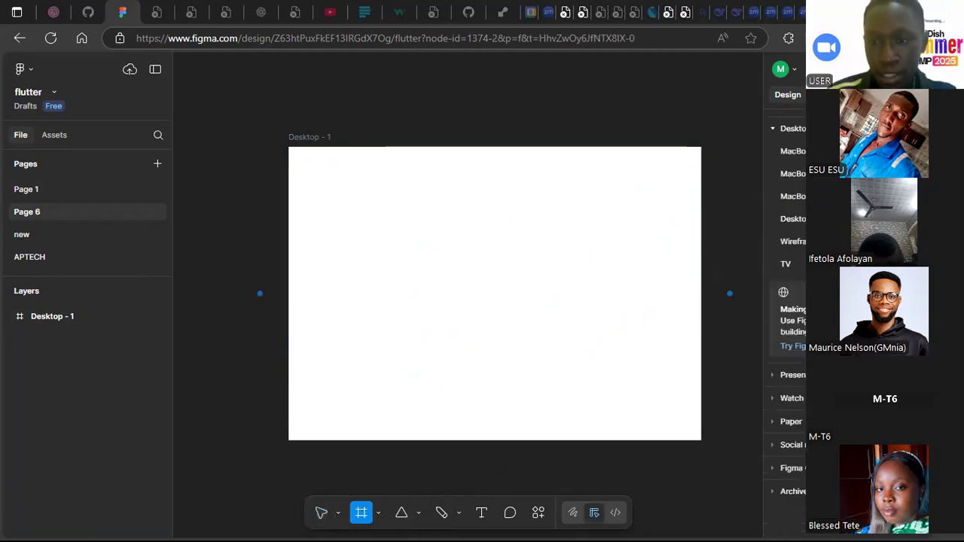
scroll(785, 316, up, 1)
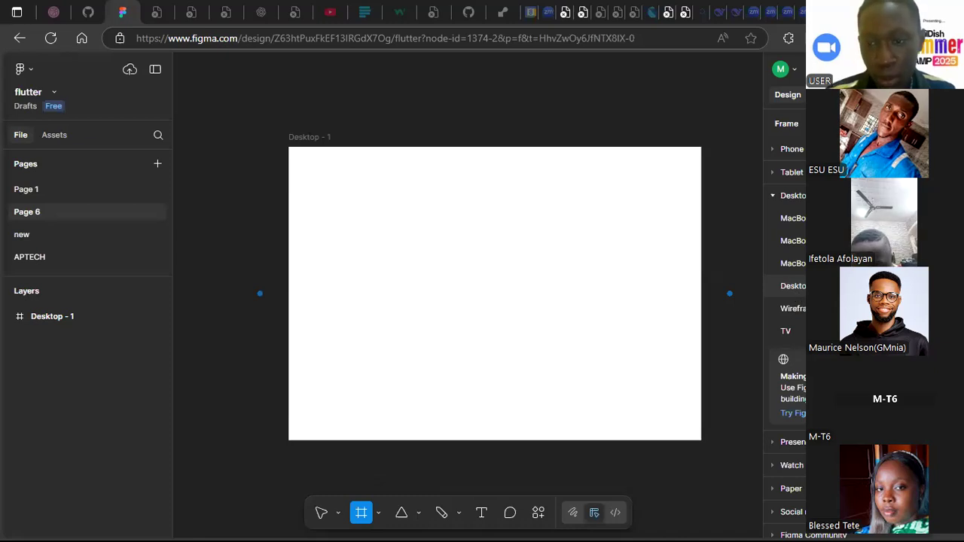
click(795, 289)
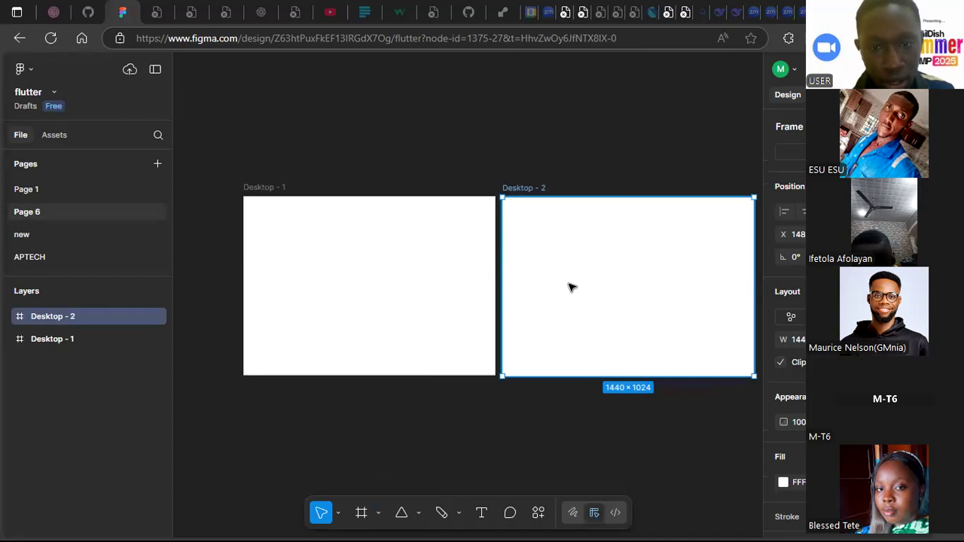
scroll(646, 277, up, 3)
scroll(645, 277, right, 5)
scroll(646, 277, left, 4)
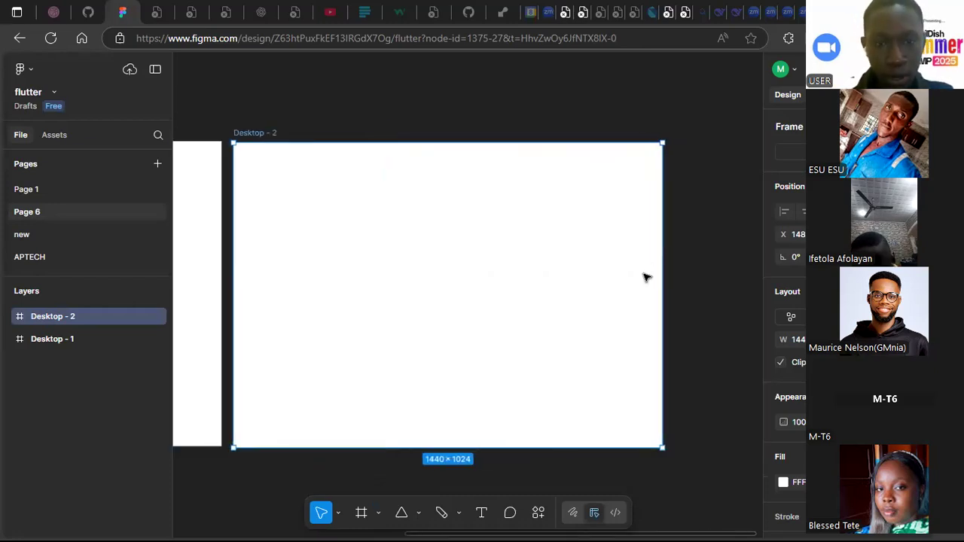
Draw a wide rectangle about 1189 × 223 near the top of the second desktop frame
click(402, 516)
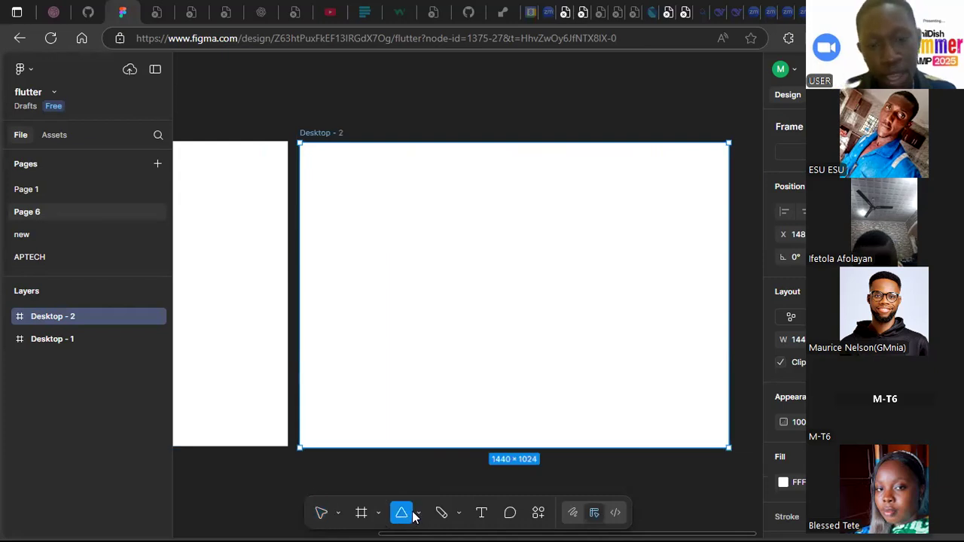
click(416, 514)
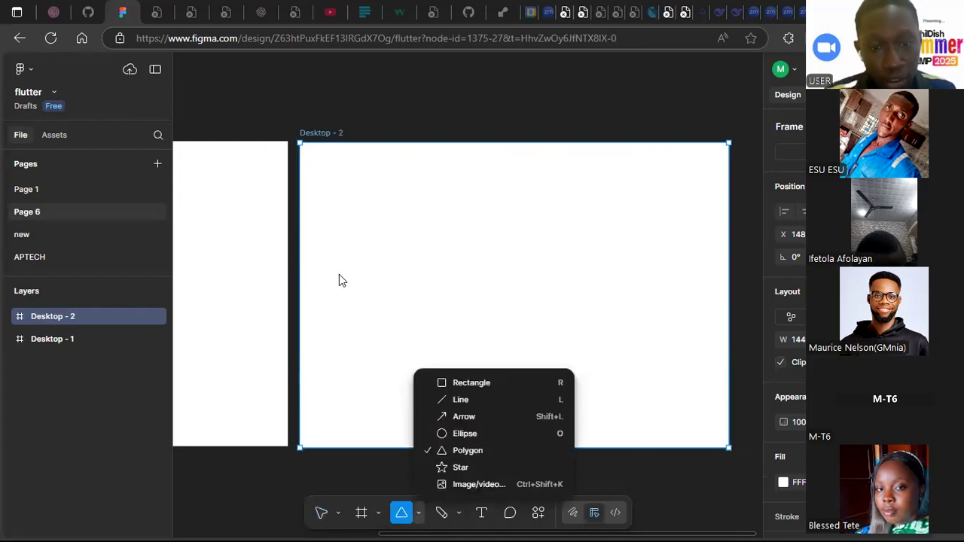
click(490, 383)
drag(324, 161, 678, 226)
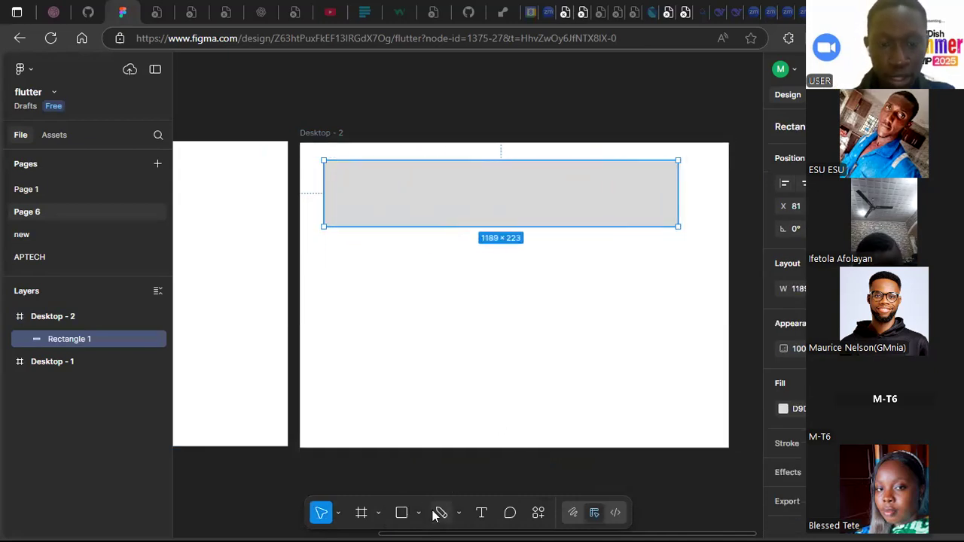
Draw a large ellipse below the rectangle, about 1090 wide and extending past the frame's bottom edge
click(419, 514)
click(464, 434)
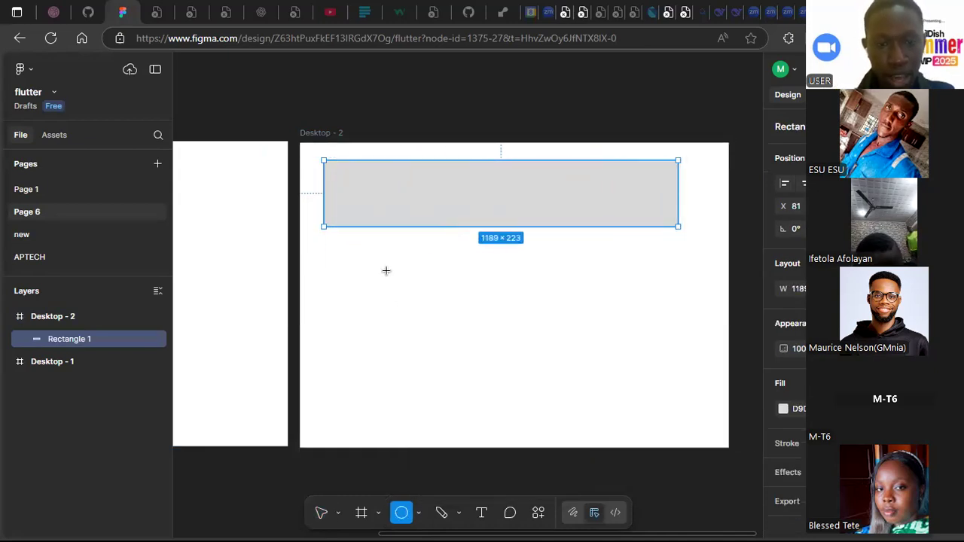
drag(353, 239, 677, 496)
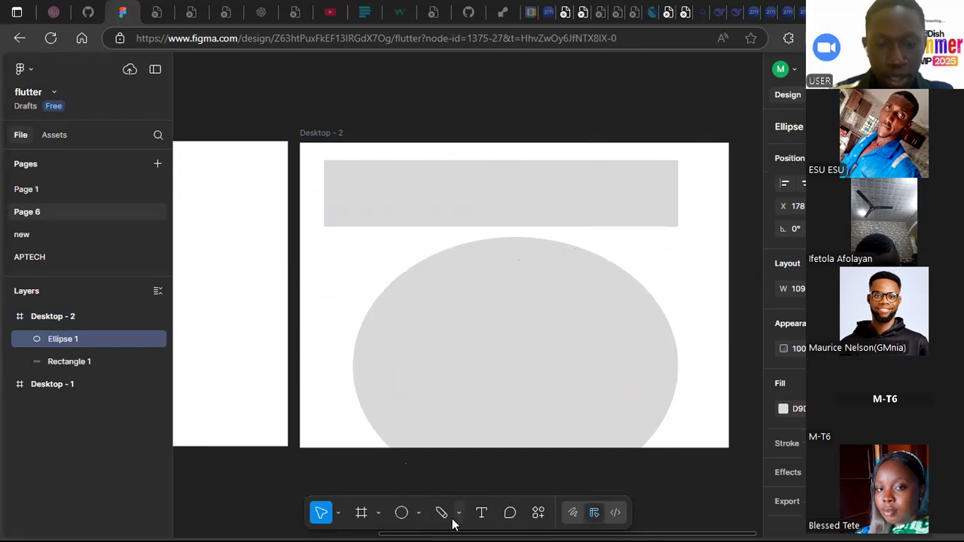
Draw an irregular path of straight crossing segments over the ellipse with the Pen tool, plus a separate short open path, and finish vector editing
click(460, 513)
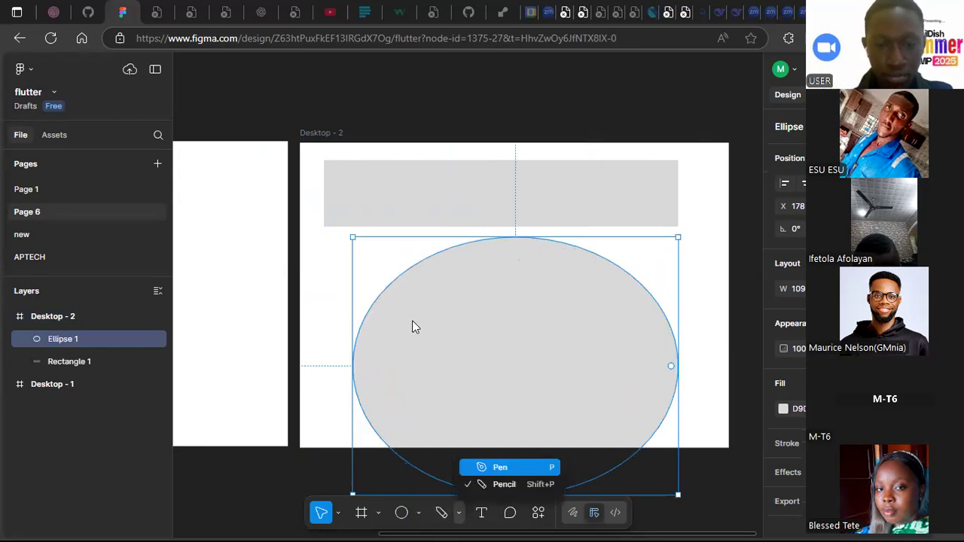
click(481, 468)
click(330, 287)
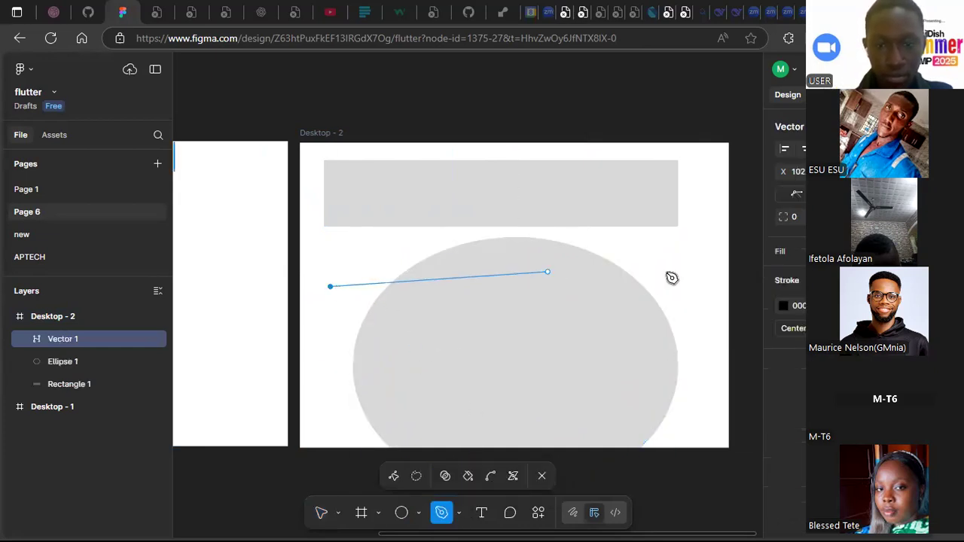
click(701, 295)
click(709, 399)
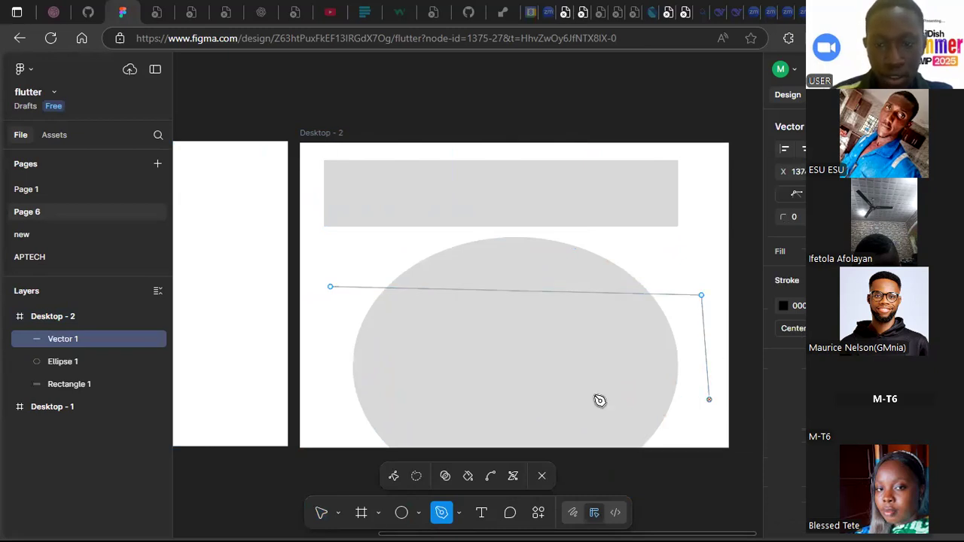
click(410, 394)
click(552, 228)
click(656, 248)
click(675, 343)
click(532, 396)
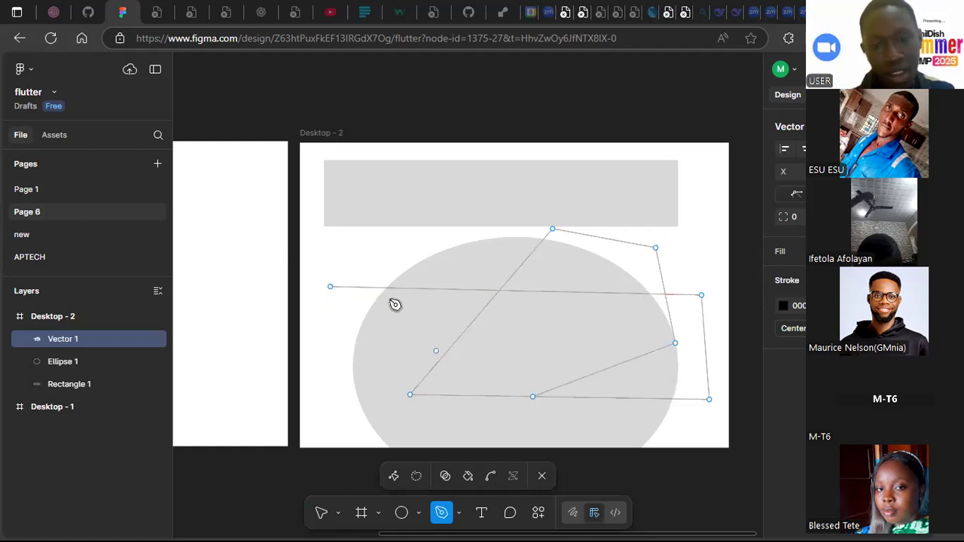
click(366, 258)
click(342, 317)
click(390, 340)
click(400, 352)
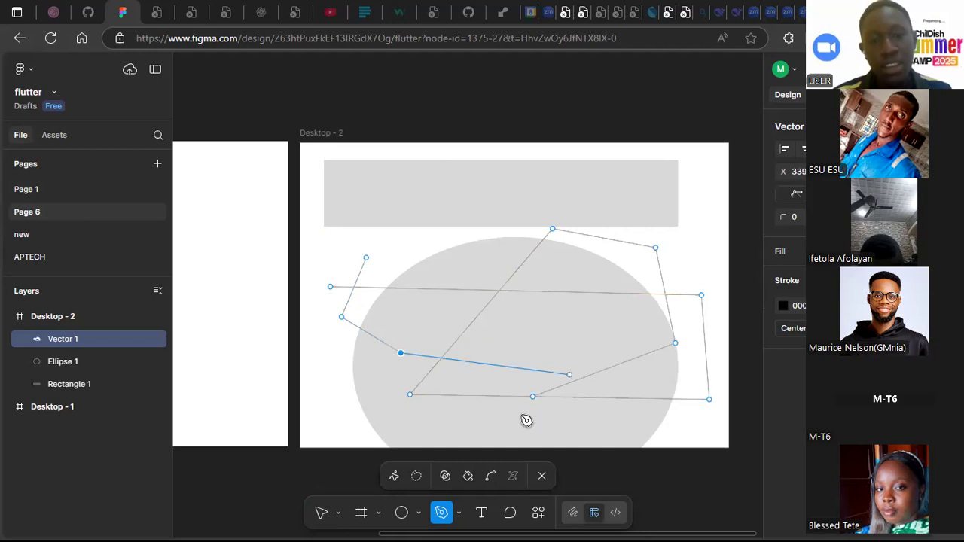
click(544, 478)
Draw a freehand looping scribble across the rectangle and the ellipse with the Pencil tool
click(459, 513)
click(504, 484)
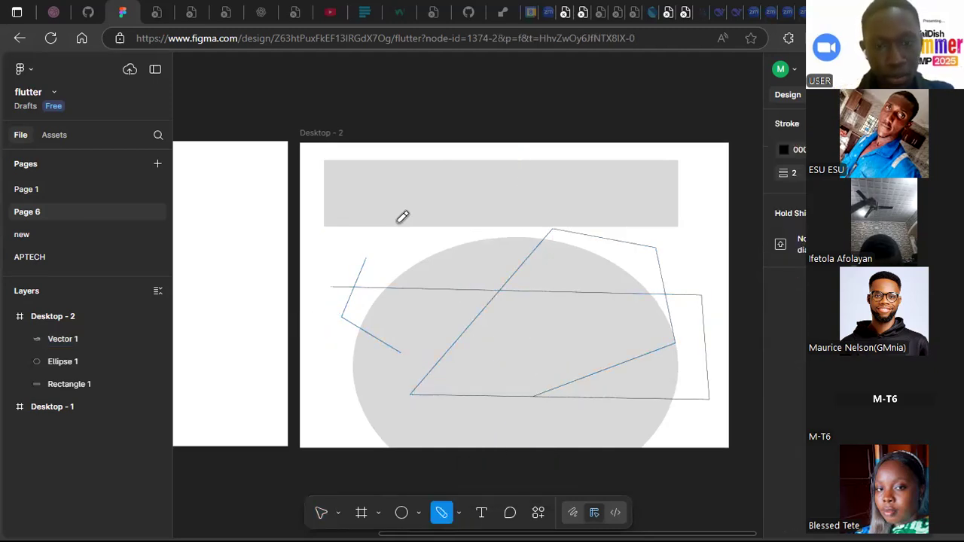
mouse_move(545, 231)
mouse_down()
mouse_move(522, 290)
mouse_move(416, 258)
mouse_move(599, 310)
mouse_up()
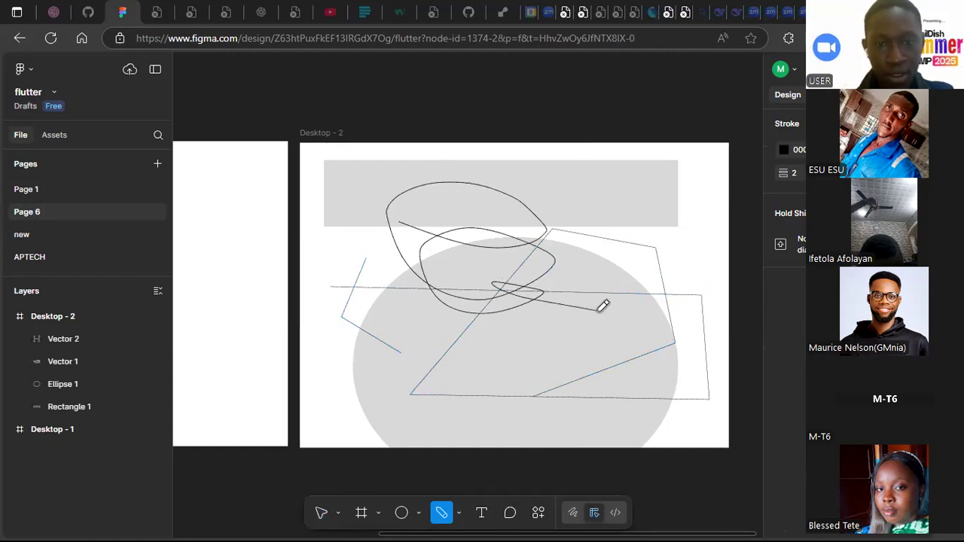
Add a text box with a sample first name over the rectangle's right end and narrow the box to about 308 wide
click(485, 513)
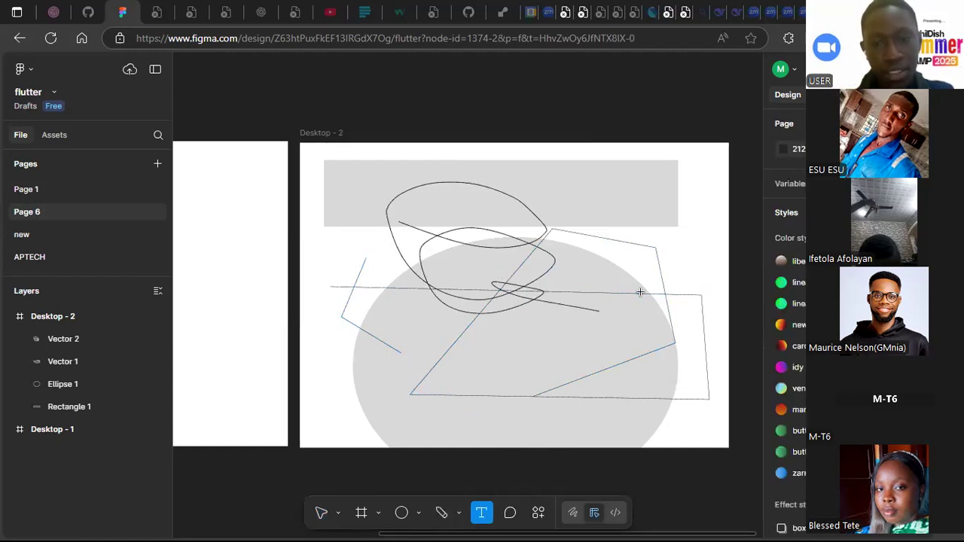
drag(571, 172, 714, 213)
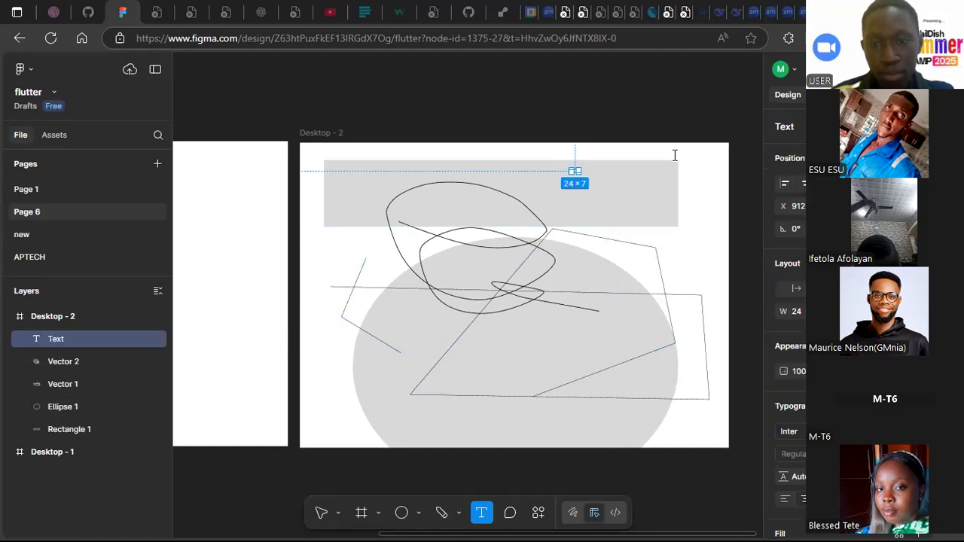
text(jason)
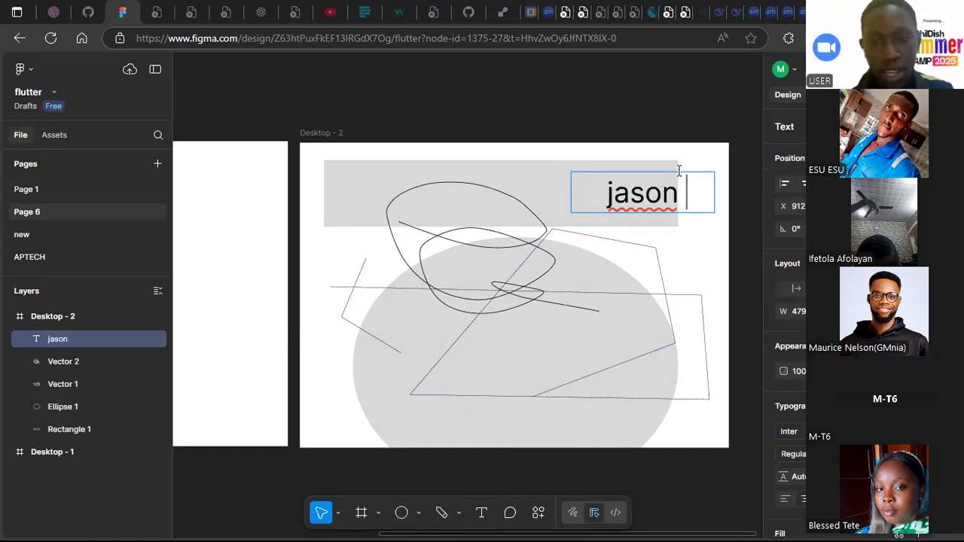
key(Escape)
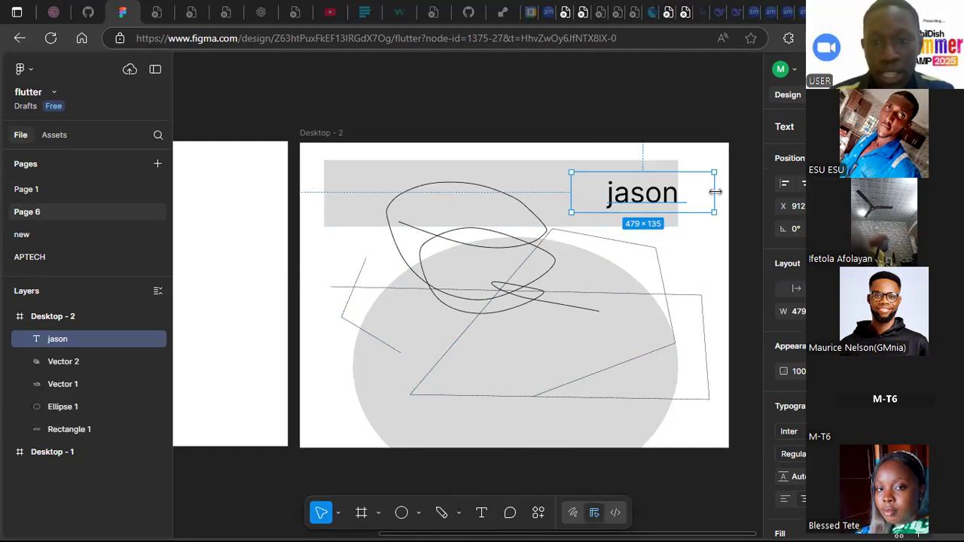
drag(714, 192, 664, 193)
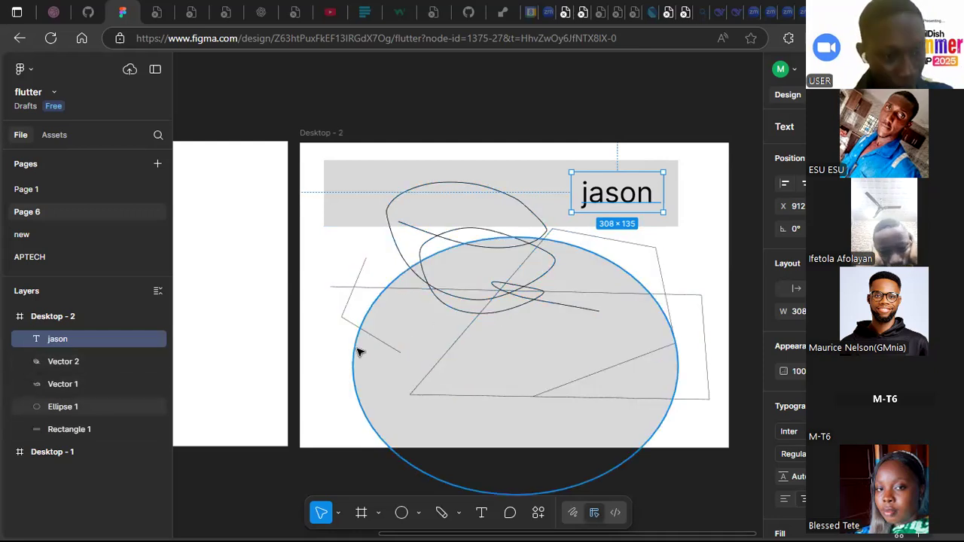
Shrink the rectangle from its upper and lower edges to a height of about 121 so it fits around the name
click(433, 193)
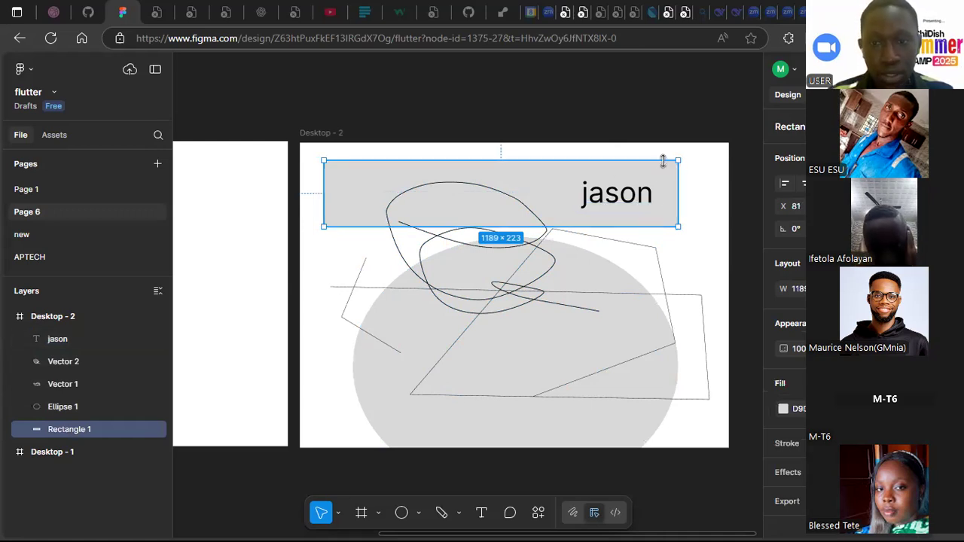
mouse_move(661, 165)
mouse_down()
mouse_move(662, 185)
mouse_move(663, 172)
mouse_up()
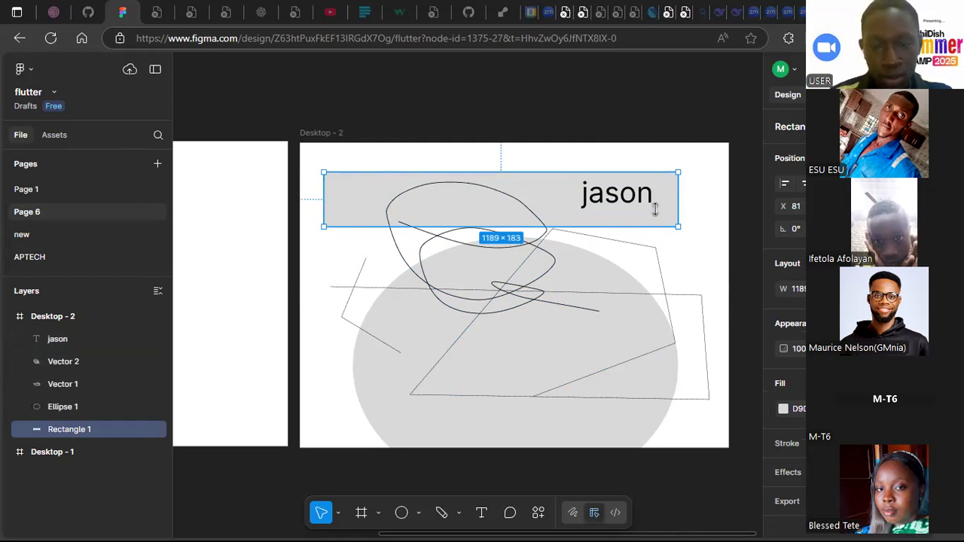
drag(655, 210, 656, 209)
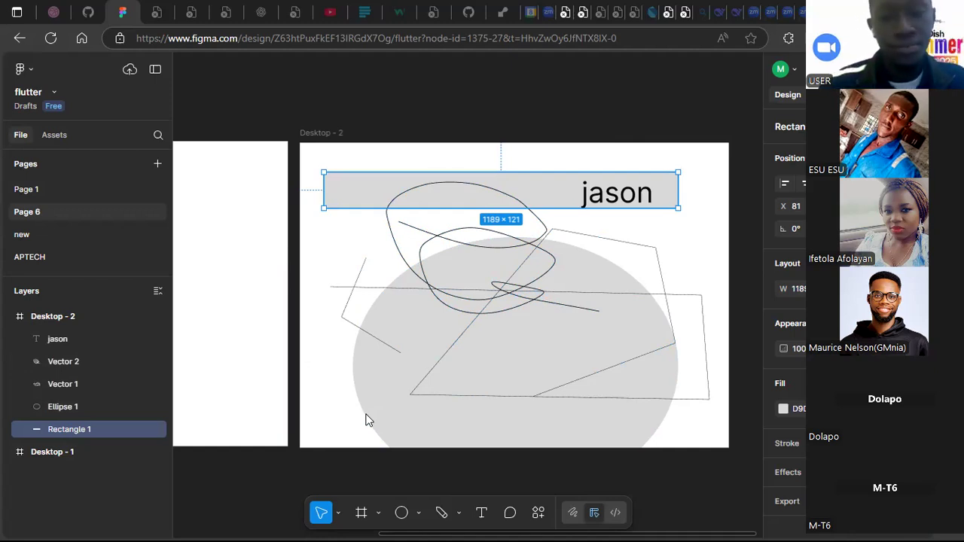
key(Escape)
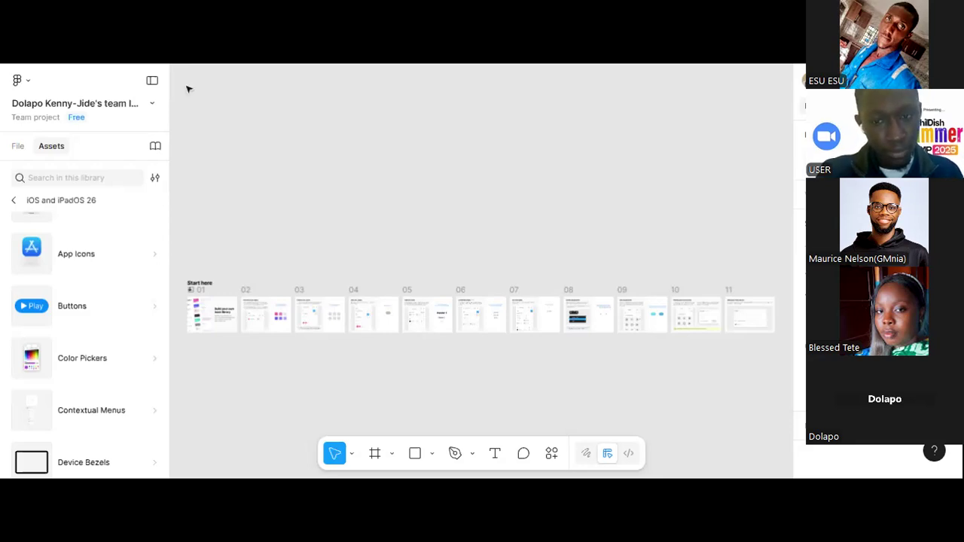
In the shared team library file, delete the "Start here" label and the selected contents of the numbered template frames
drag(186, 275, 480, 348)
drag(298, 323, 493, 345)
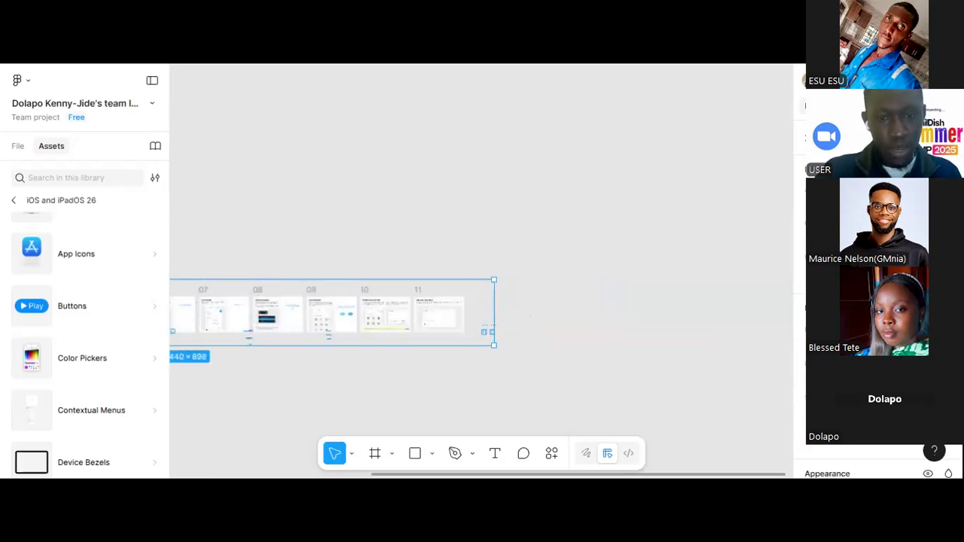
key(Delete)
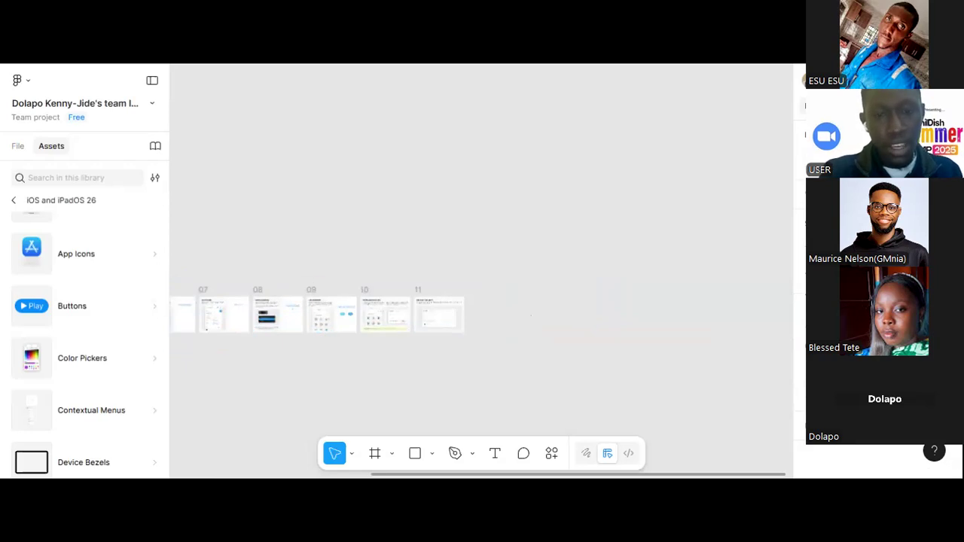
Select template frame 09 in the numbered row and delete it
scroll(574, 352, left, 2)
drag(574, 352, 671, 339)
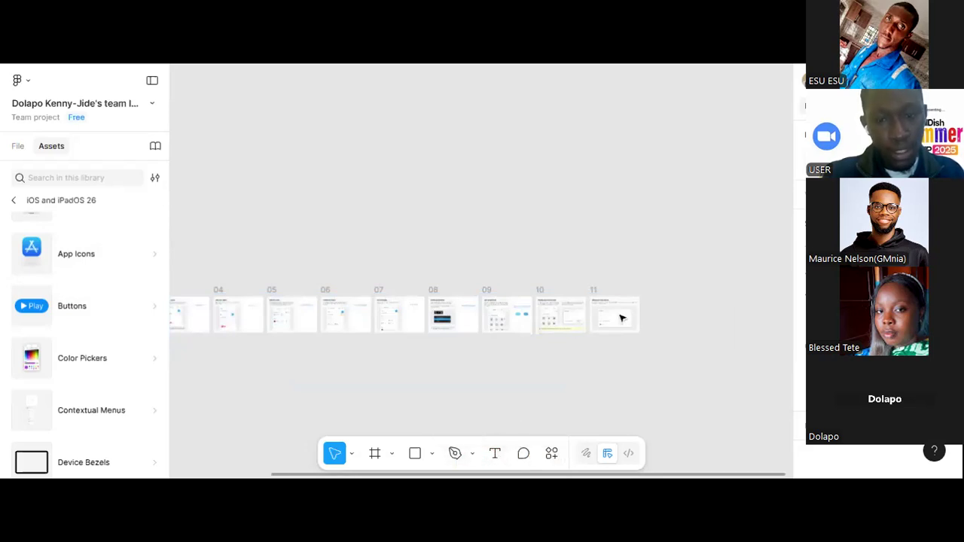
right_click(528, 324)
click(476, 221)
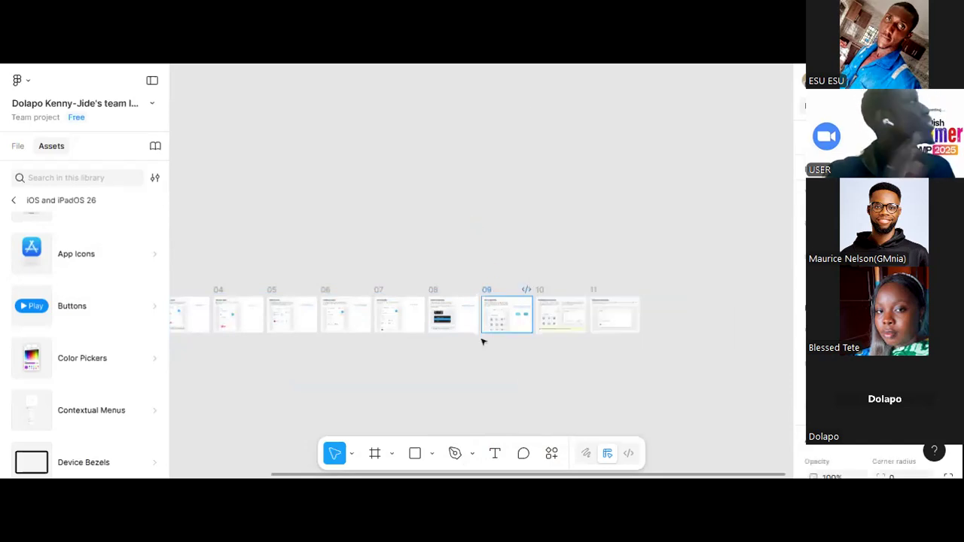
key(Delete)
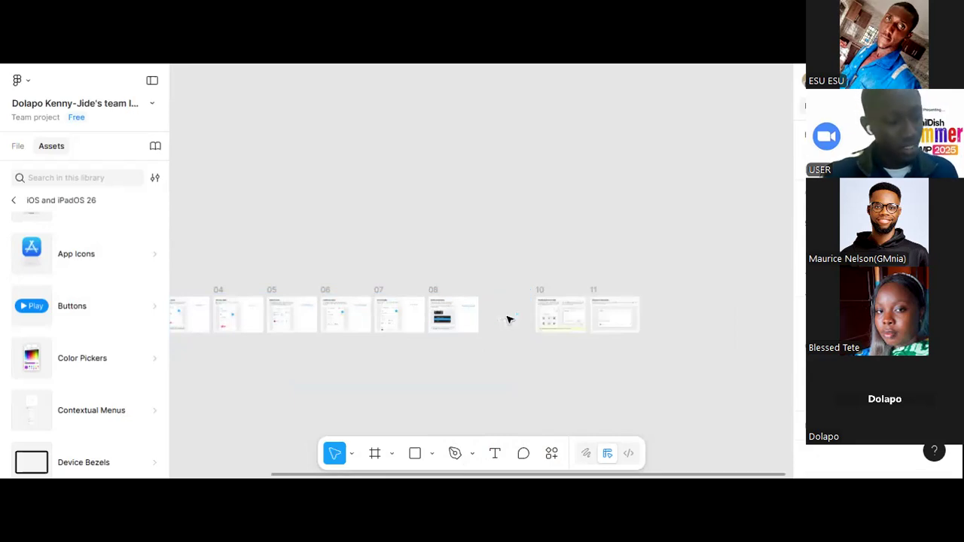
Delete the main content group inside template frame 10, leaving the frame itself in place
right_click(561, 324)
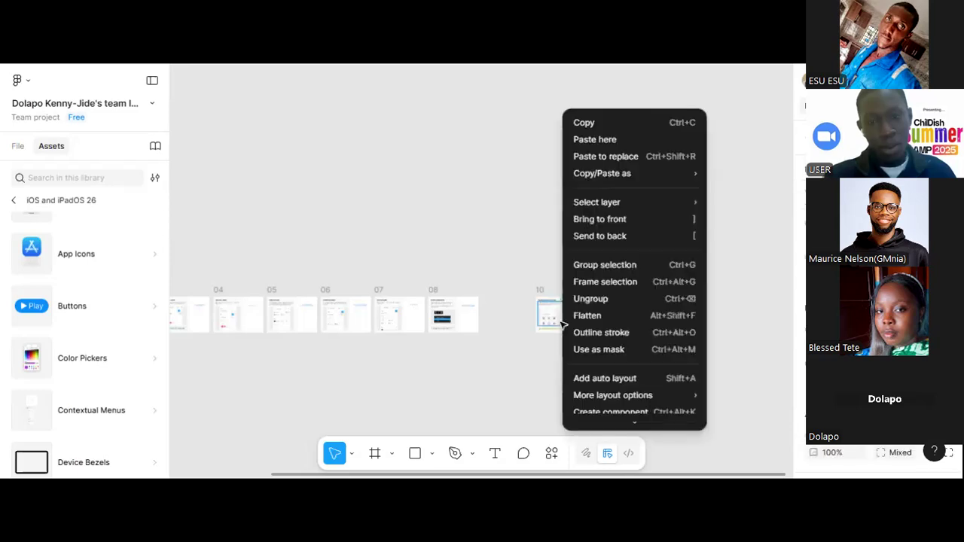
click(548, 331)
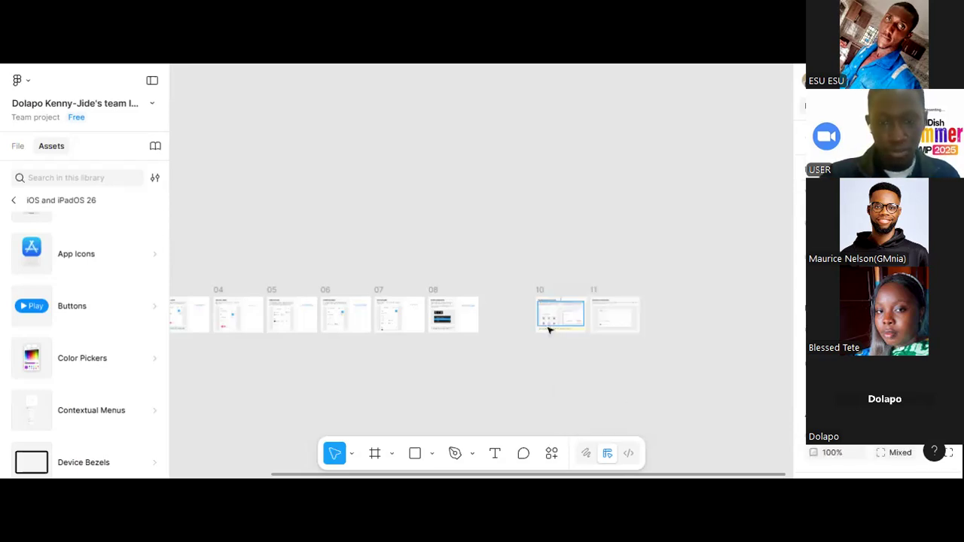
click(506, 360)
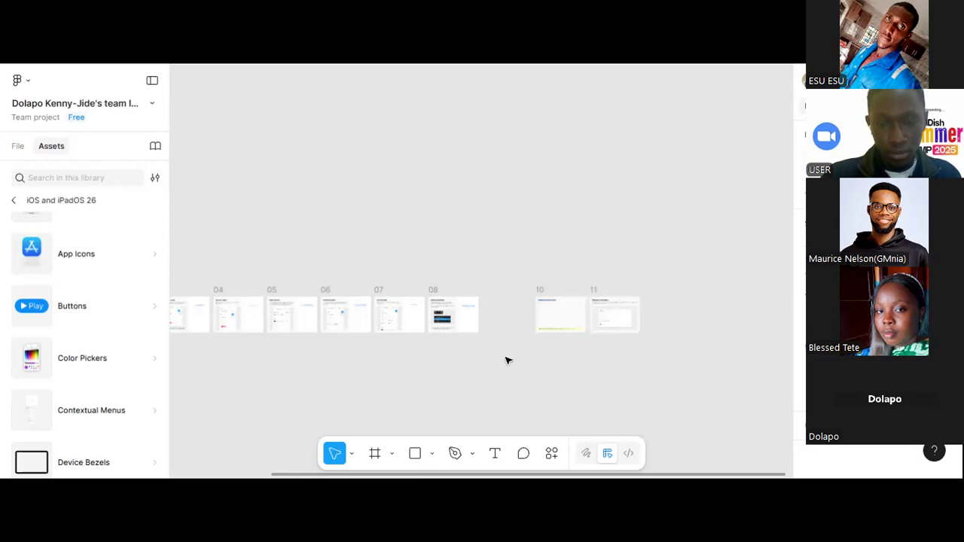
scroll(482, 313, left, 10)
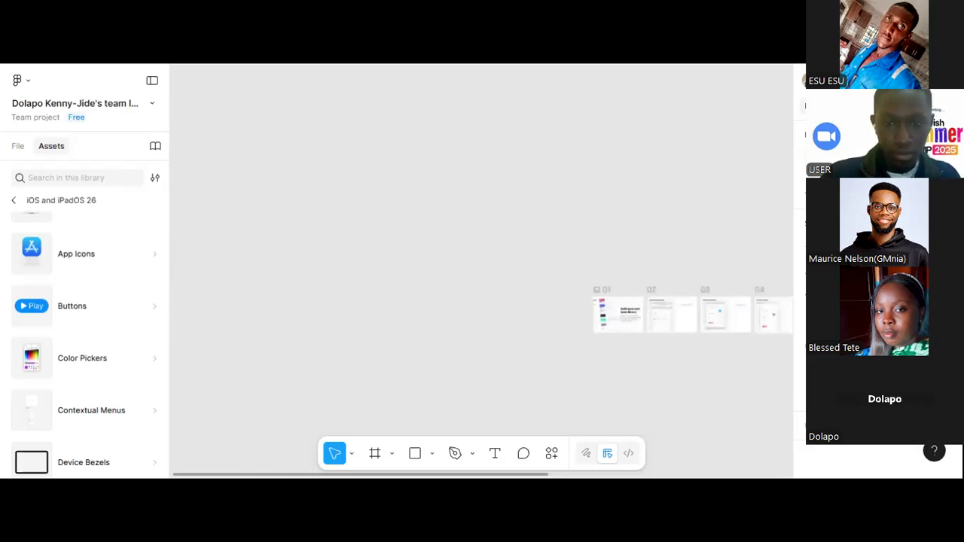
scroll(482, 313, right, 5)
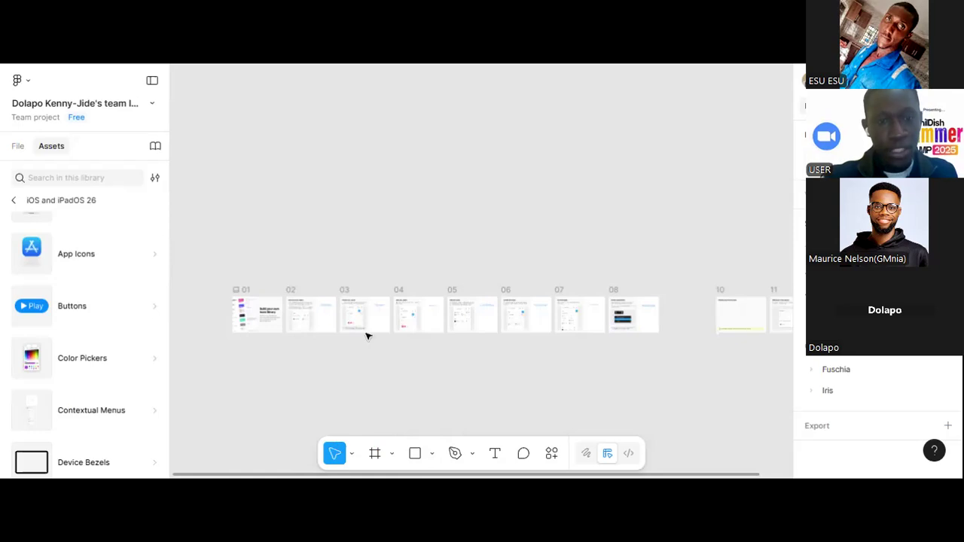
drag(367, 336, 354, 262)
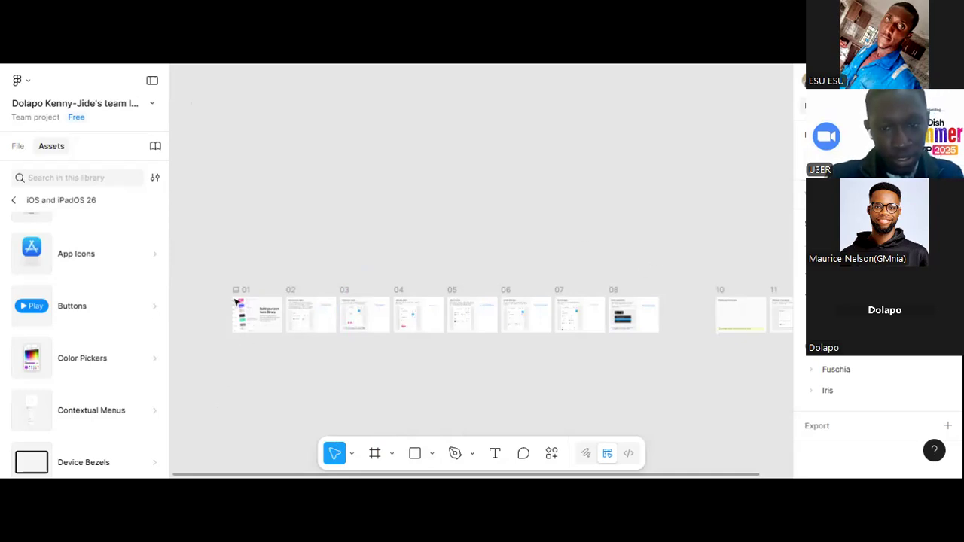
drag(238, 301, 691, 151)
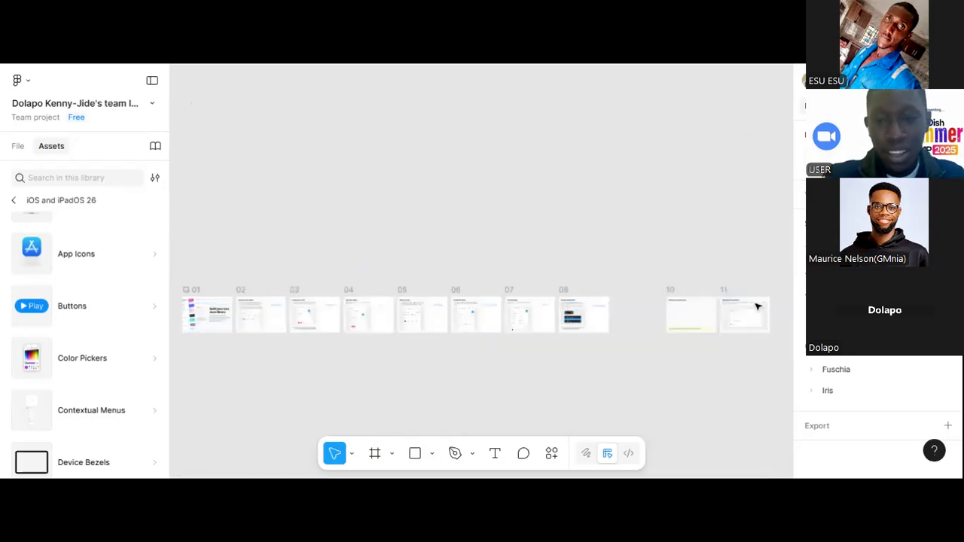
drag(759, 327, 698, 136)
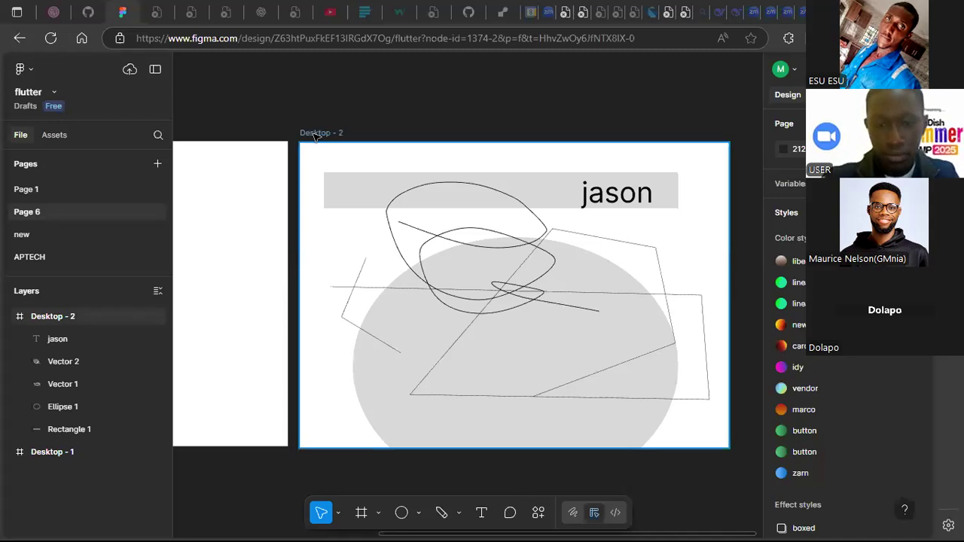
In the flutter file, delete the Desktop - 2 frame with its shapes and the empty Desktop - 1 frame from Page 6
key(Delete)
scroll(317, 134, right, 5)
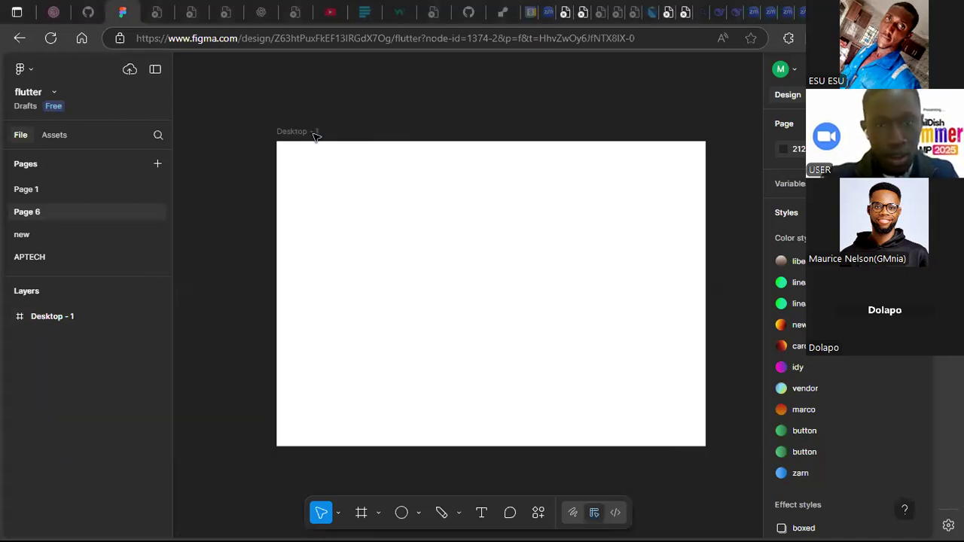
click(334, 128)
click(296, 134)
click(385, 127)
click(317, 133)
click(317, 133)
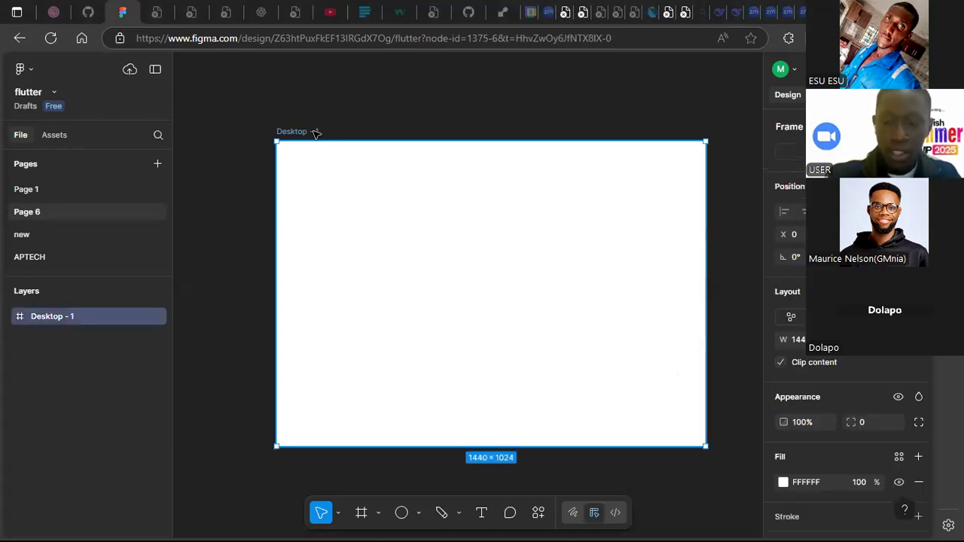
key(Delete)
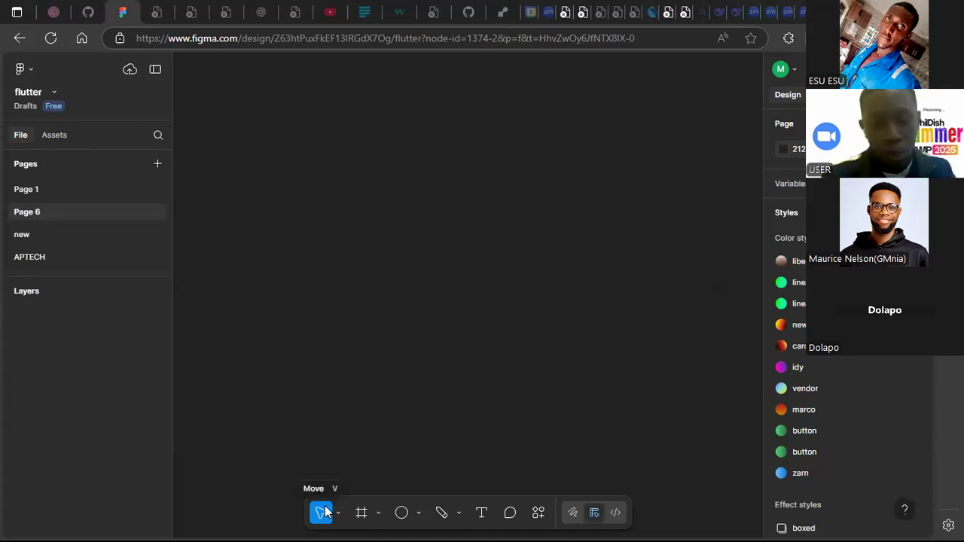
Try a rectangle of about 481 × 381 directly on the empty canvas, move it towards the middle and delete it
key(r)
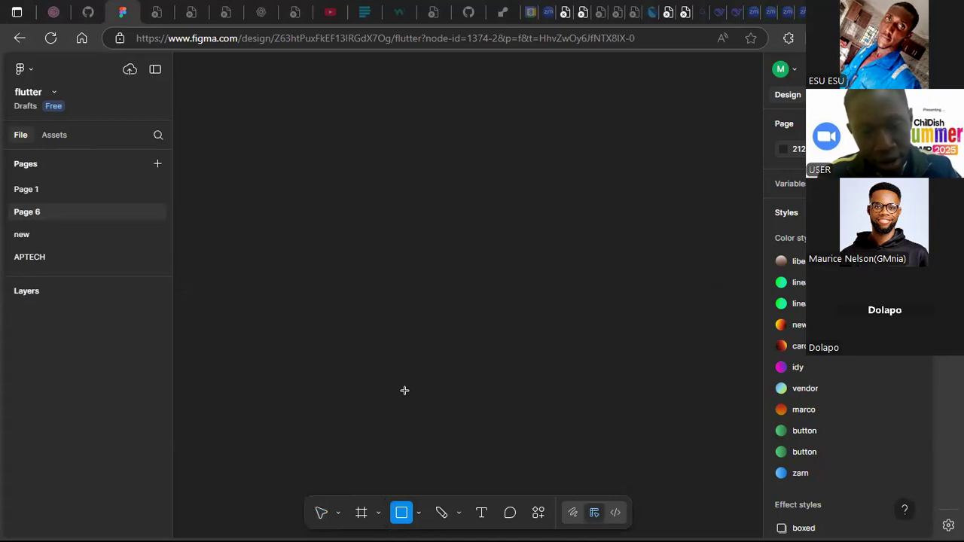
drag(287, 267, 429, 382)
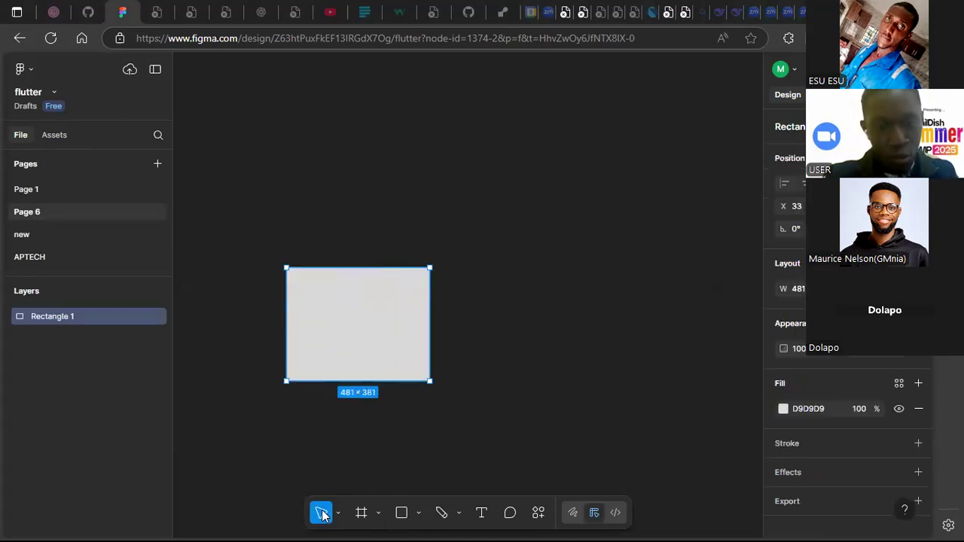
drag(349, 344, 493, 324)
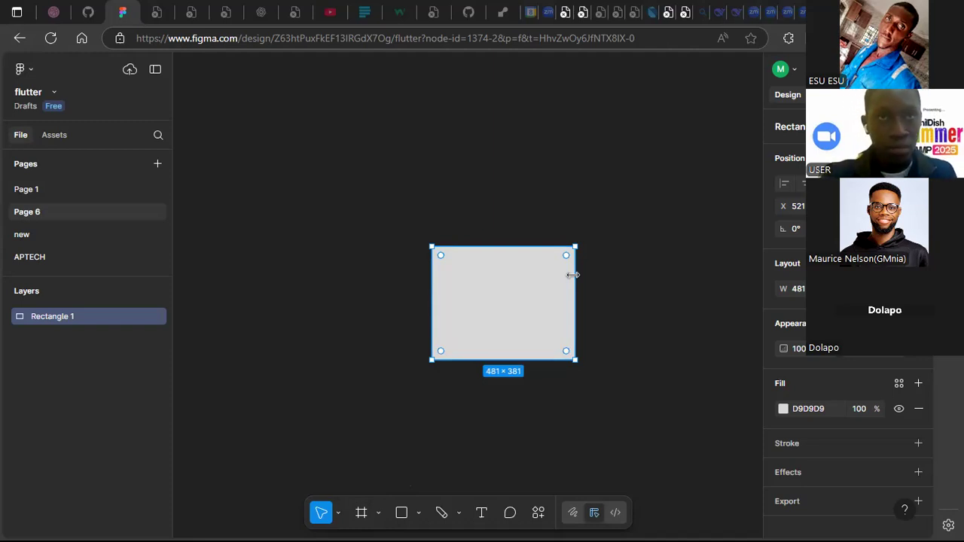
key(Delete)
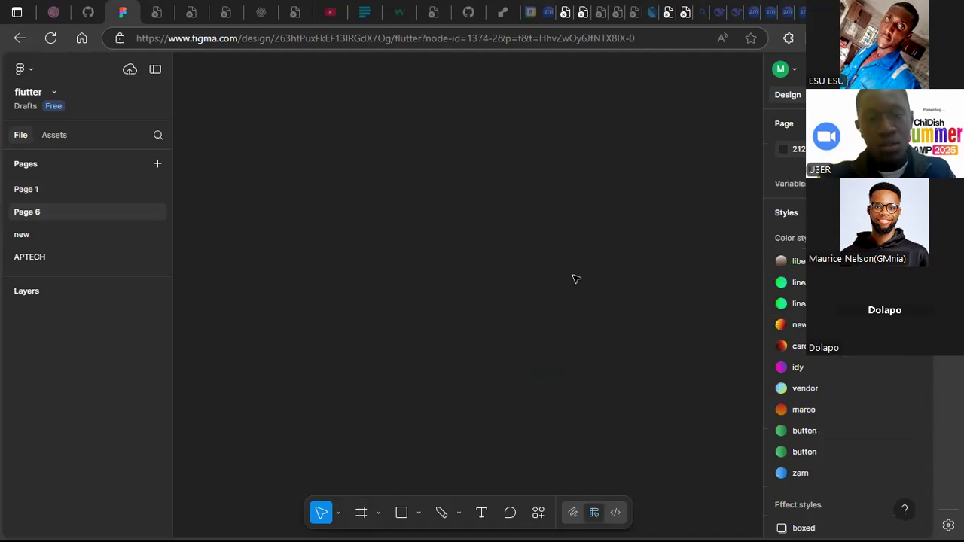
Add a new 1440 × 1024 frame to the empty page from the Desktop presets
click(362, 512)
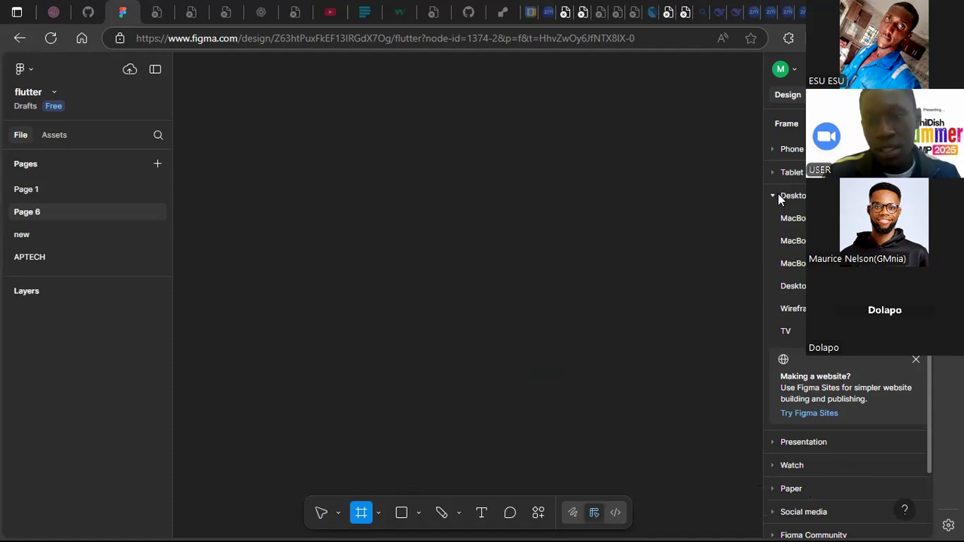
click(916, 360)
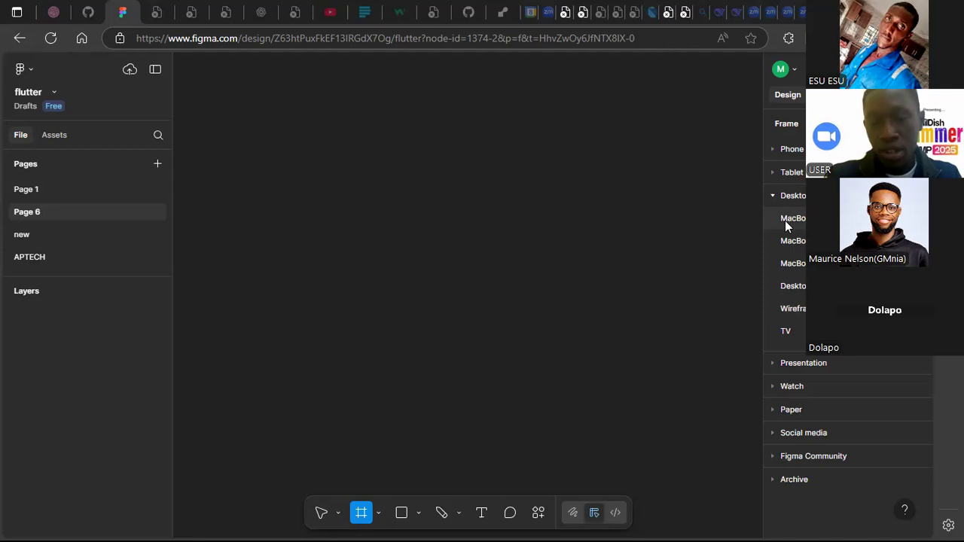
click(819, 286)
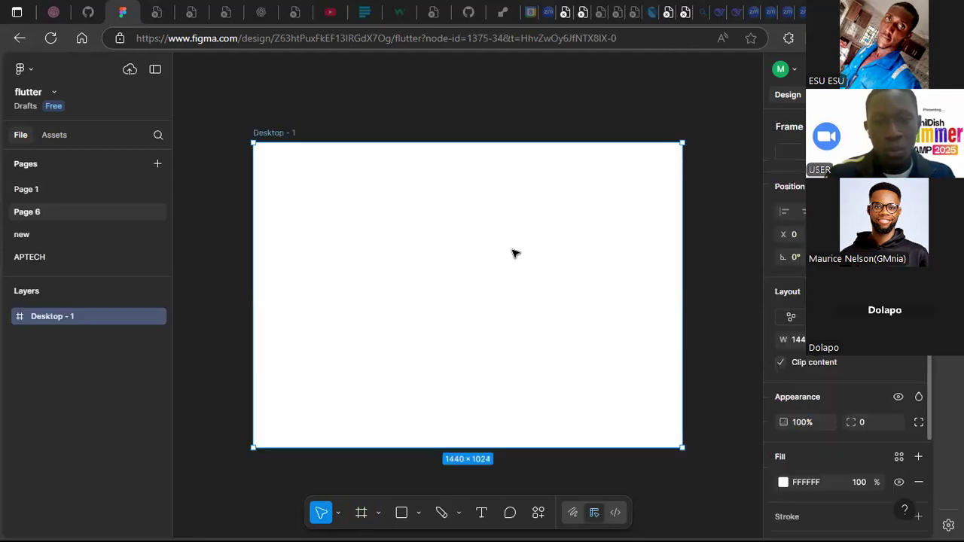
scroll(516, 253, right, 1)
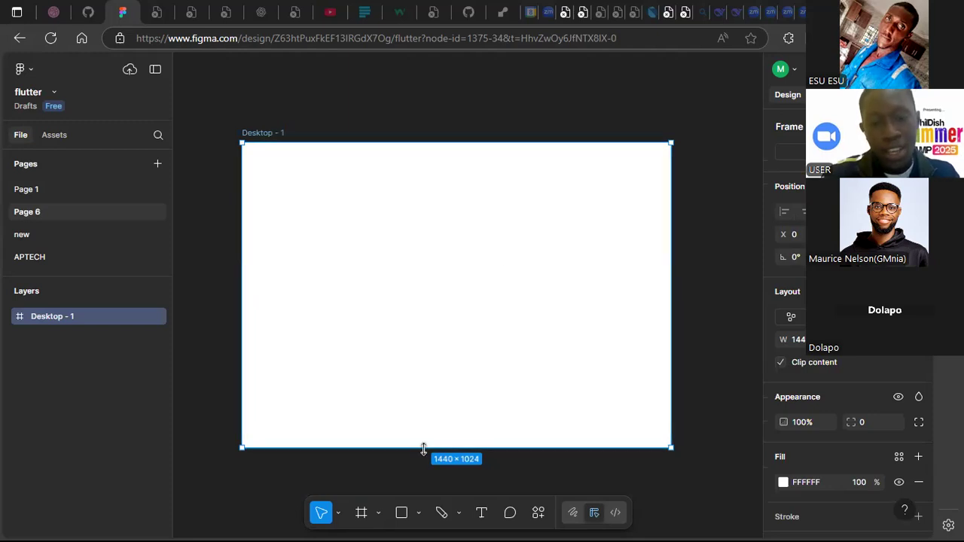
Draw a three-sided polygon about 772 × 569 in the right half of the Desktop - 1 frame
click(405, 512)
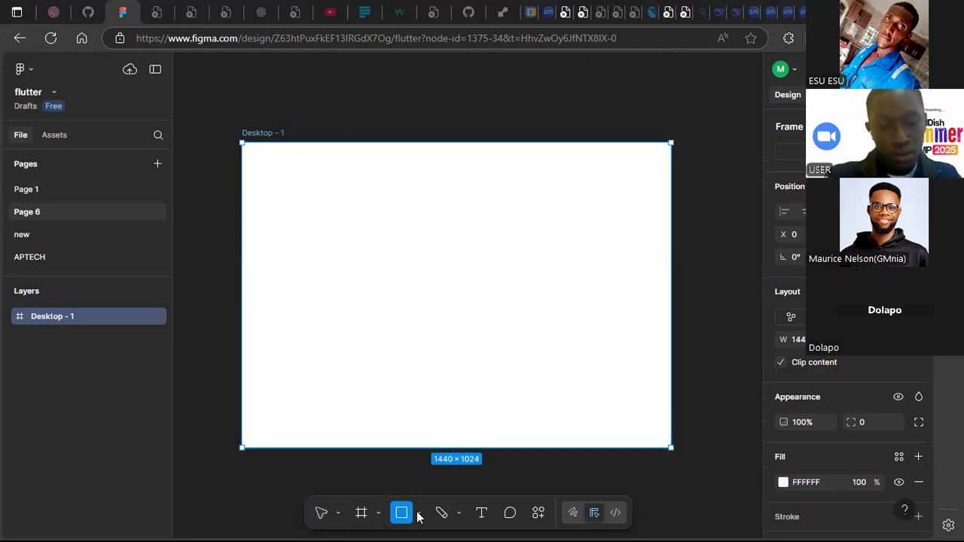
click(418, 514)
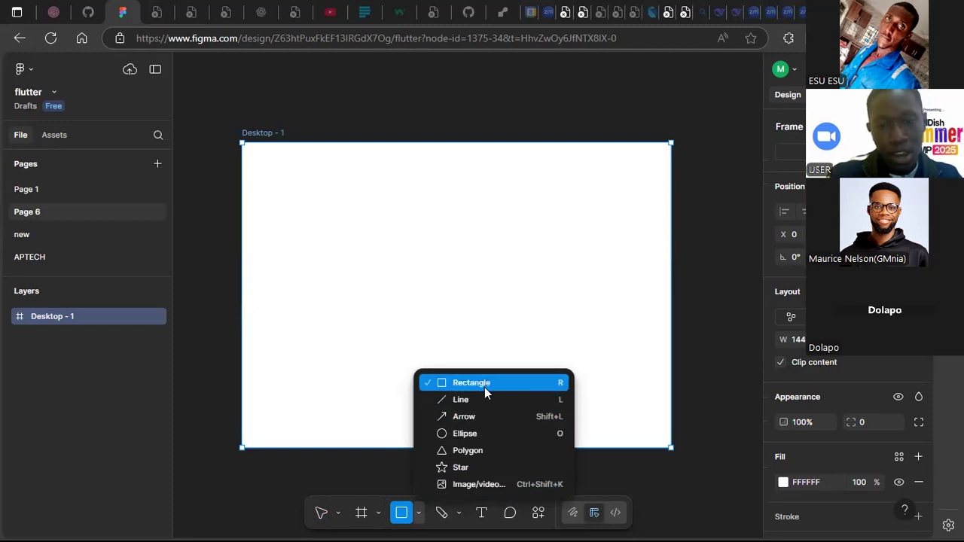
click(468, 449)
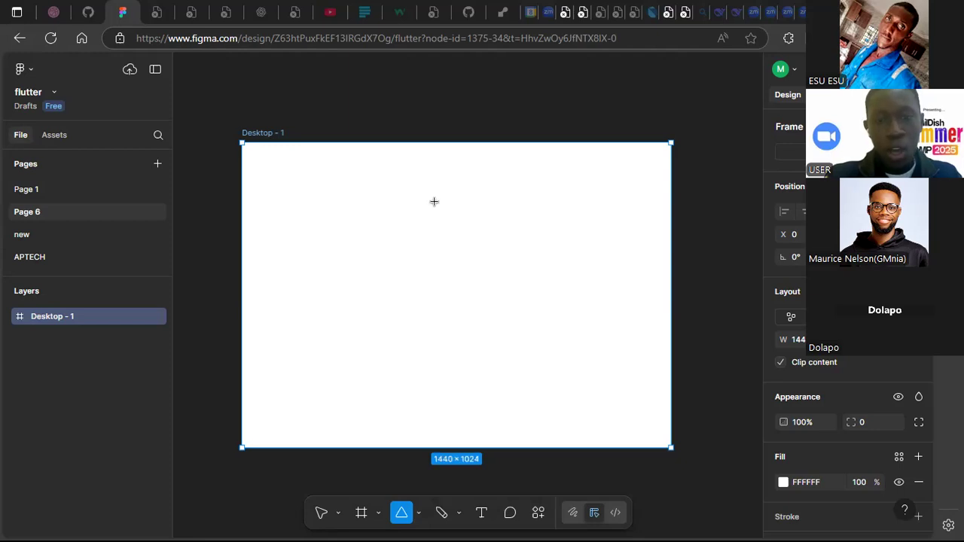
drag(436, 202, 574, 297)
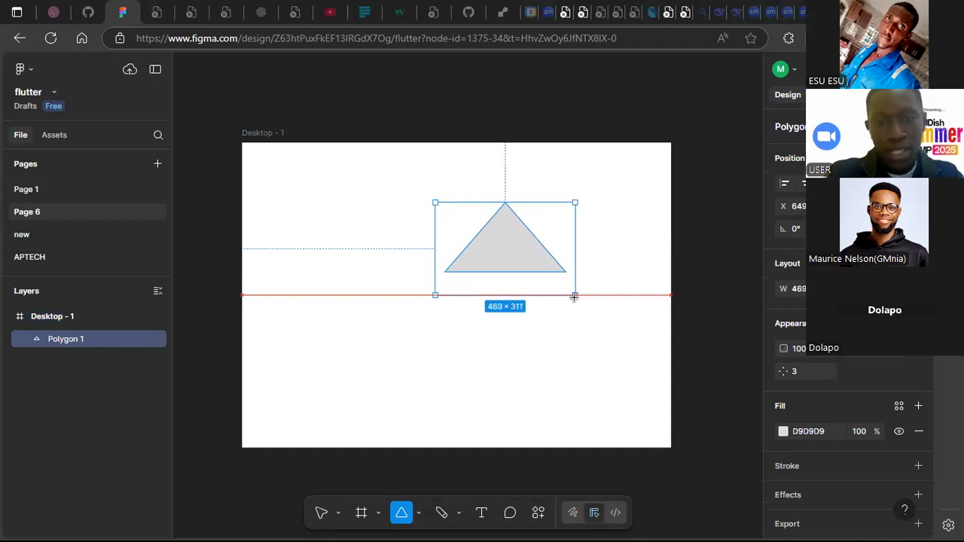
drag(574, 297, 665, 371)
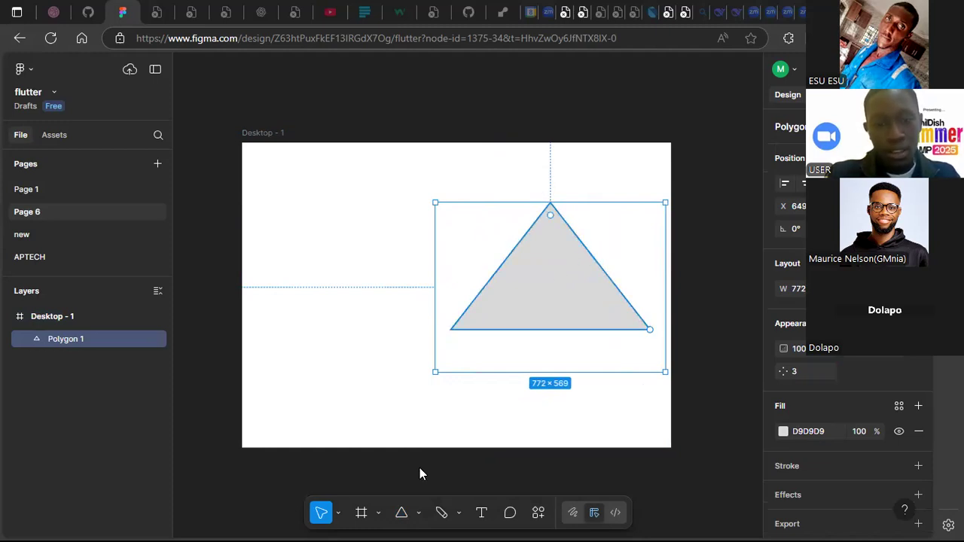
Draw an ellipse about 573 × 360 that overlaps the left side of the triangle
click(419, 515)
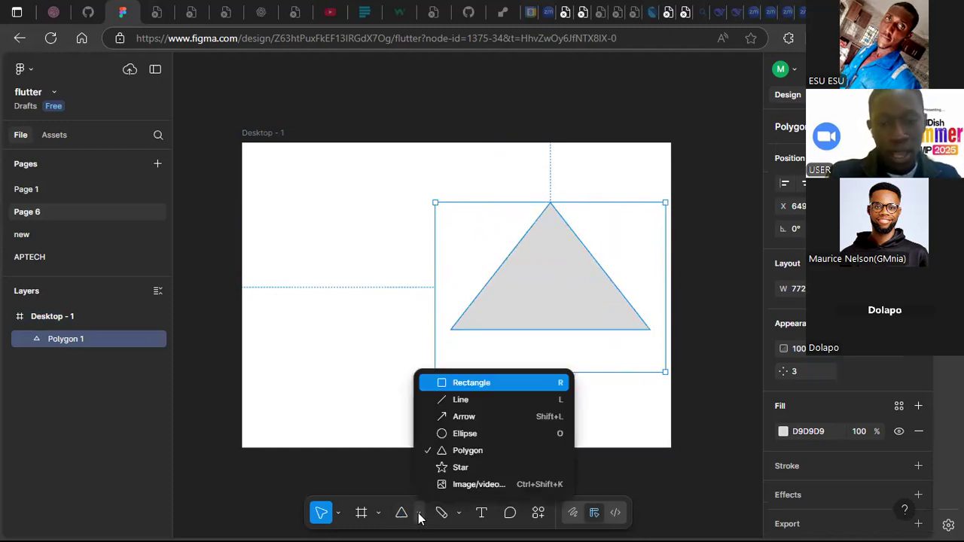
click(467, 434)
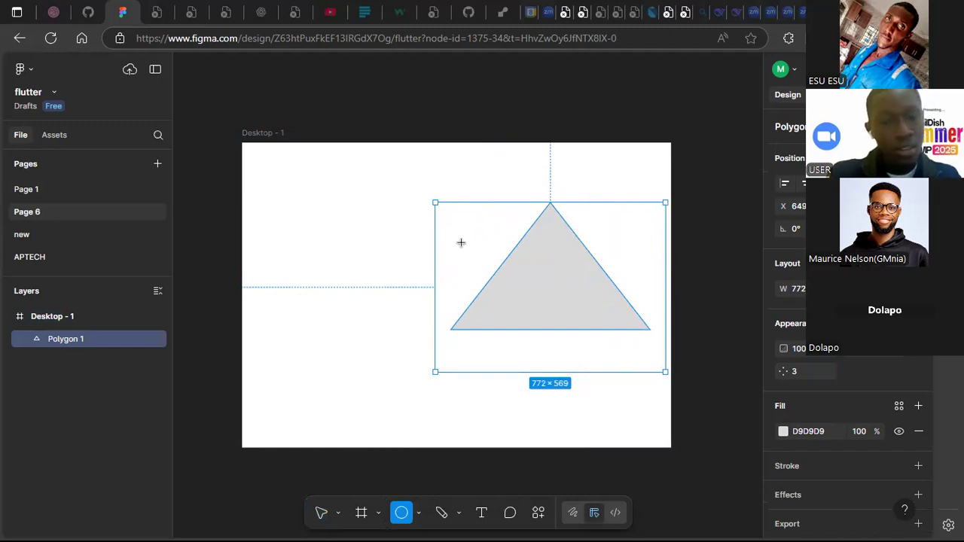
drag(385, 206, 556, 313)
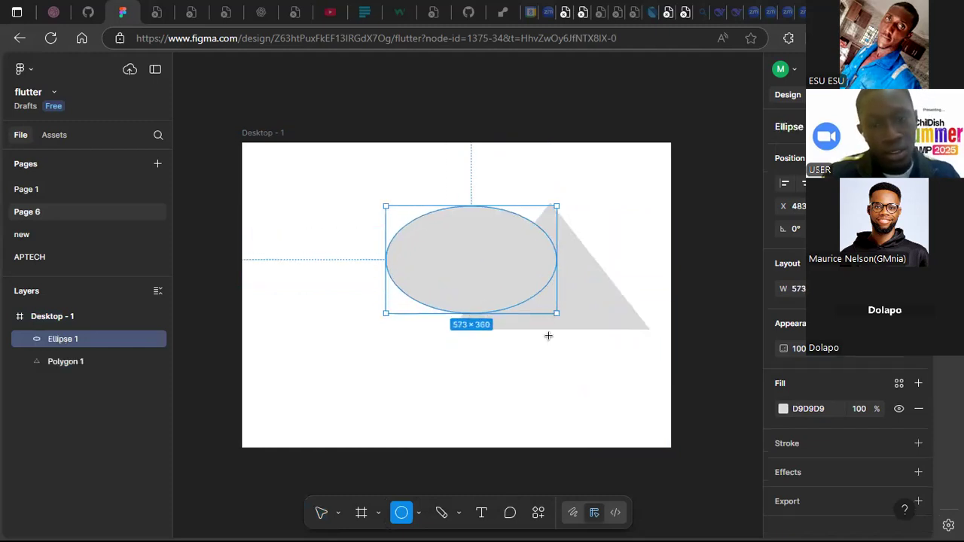
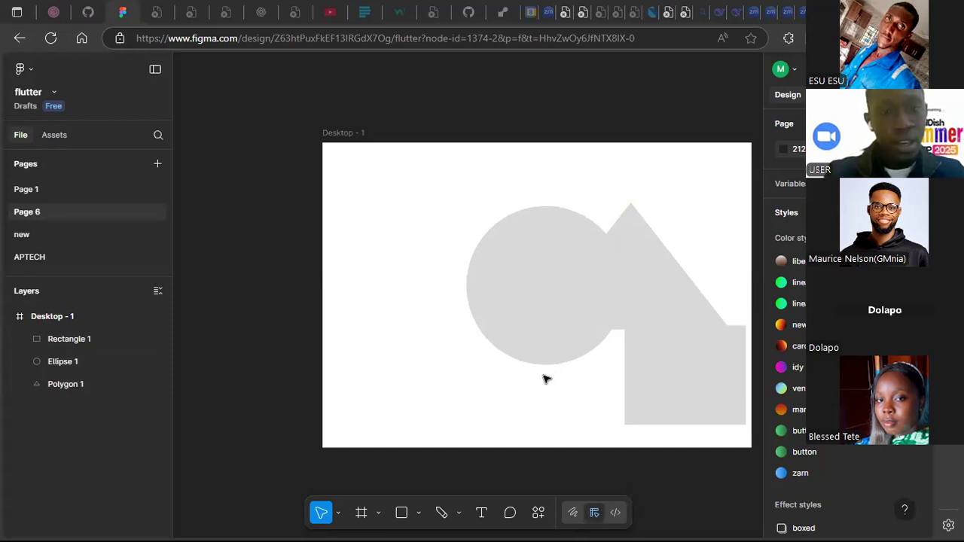
With the Pen tool, start a path with a curve beside the circle, continuing below it, above it and back to the left
click(459, 514)
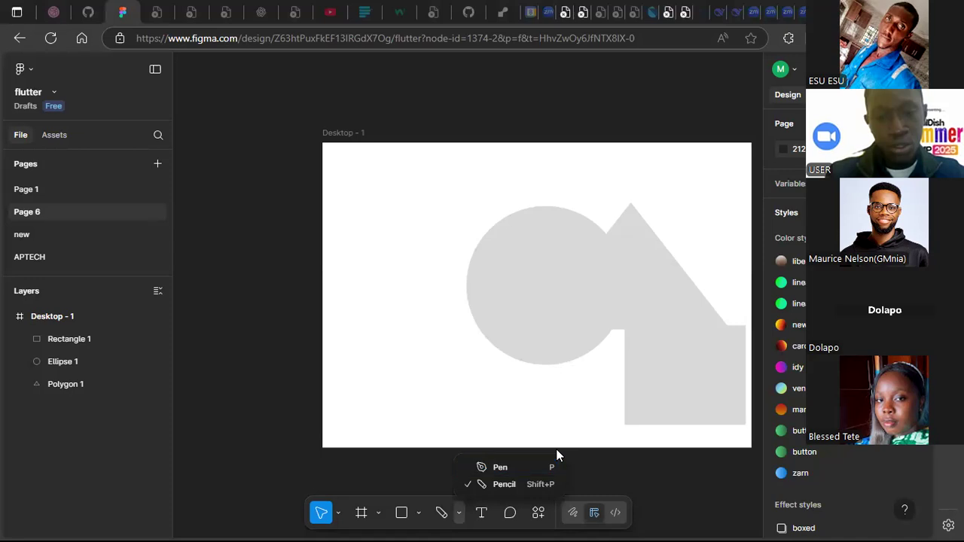
click(509, 470)
drag(367, 279, 434, 347)
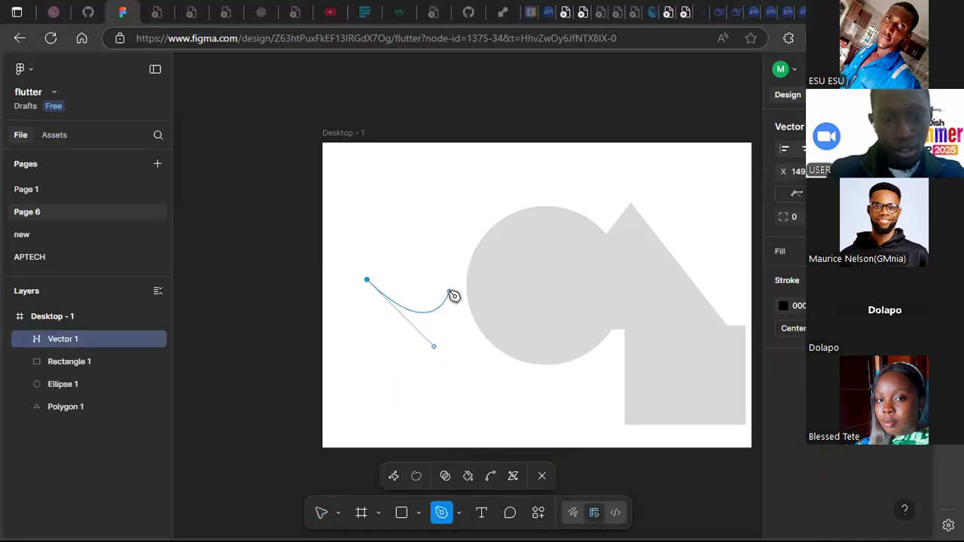
drag(441, 340, 496, 368)
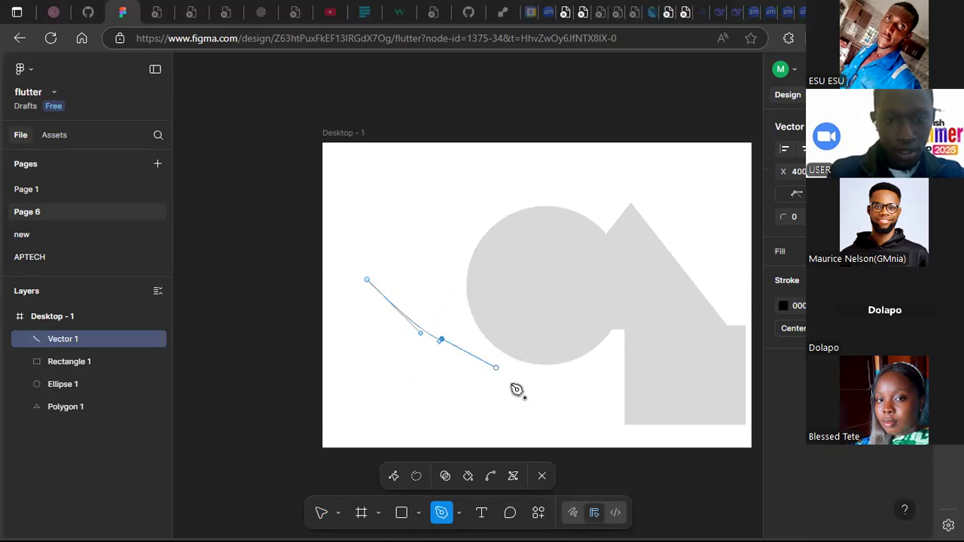
click(512, 385)
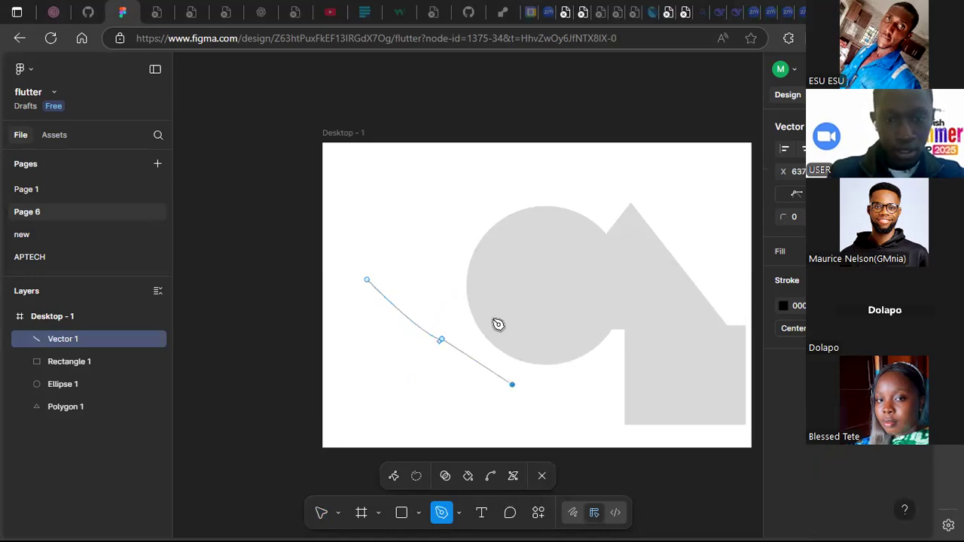
click(497, 181)
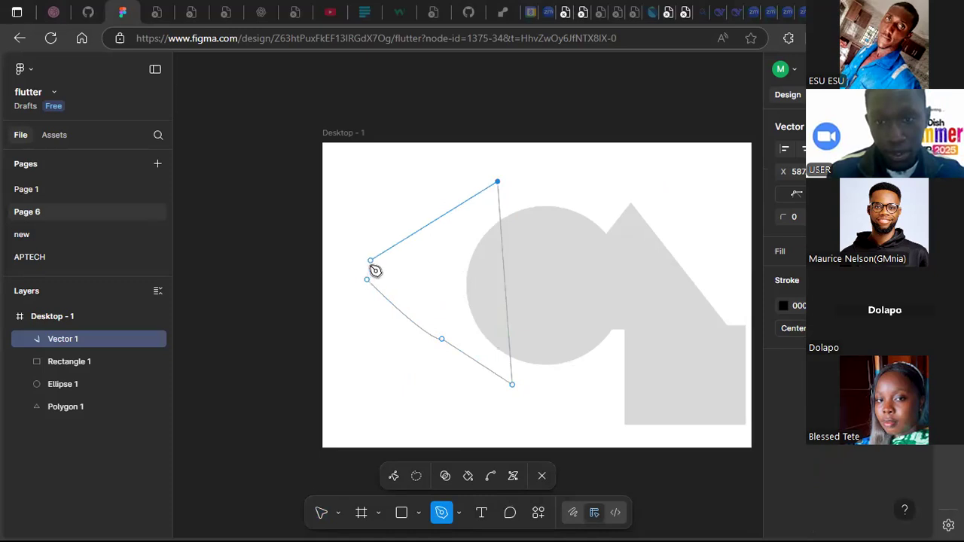
click(363, 248)
Extend the Pen path with straight segments across the circle to the frame's upper right corner and back to the point below the circle
click(458, 271)
click(612, 204)
click(712, 196)
click(596, 393)
click(511, 384)
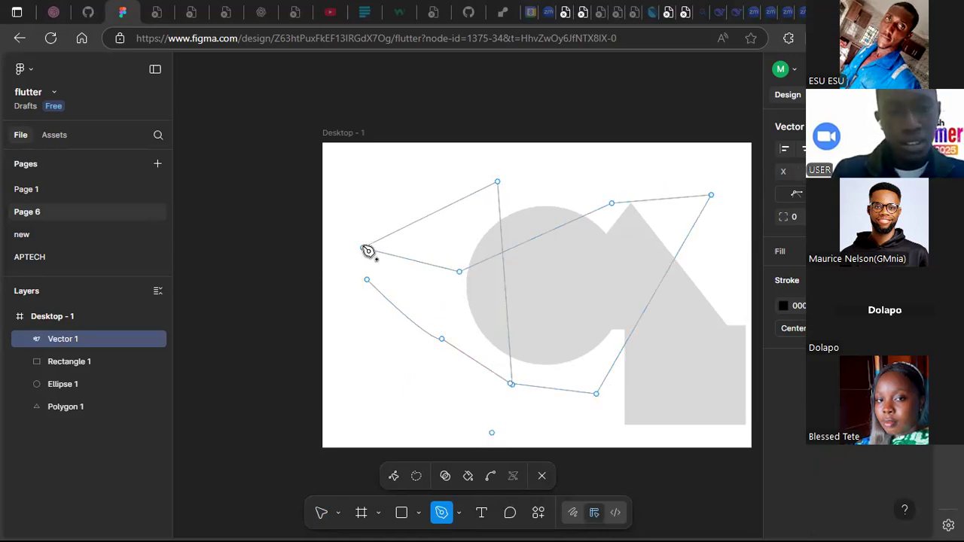
Connect existing anchor points at the path's left, upper and lower edges with extra segments and finish the vector at about 1170 × 713
click(368, 280)
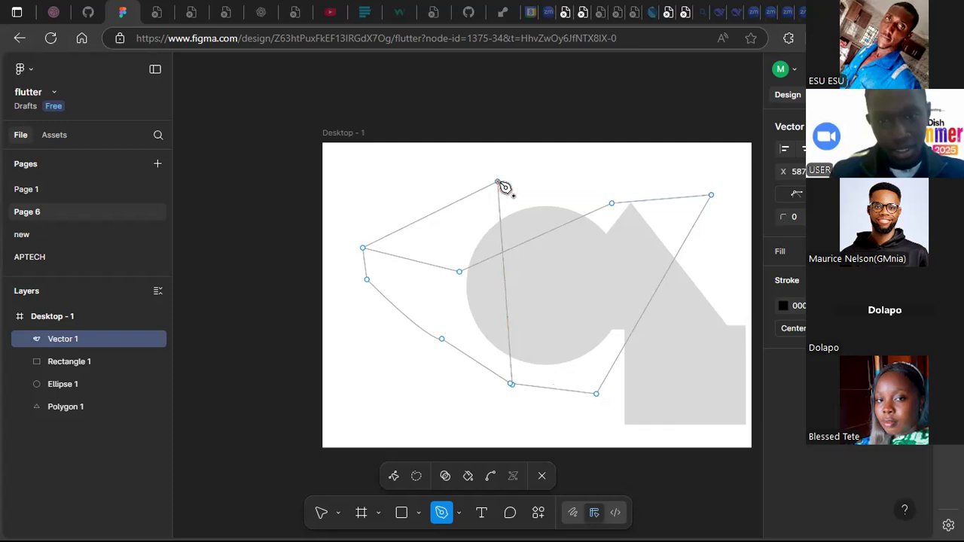
click(459, 273)
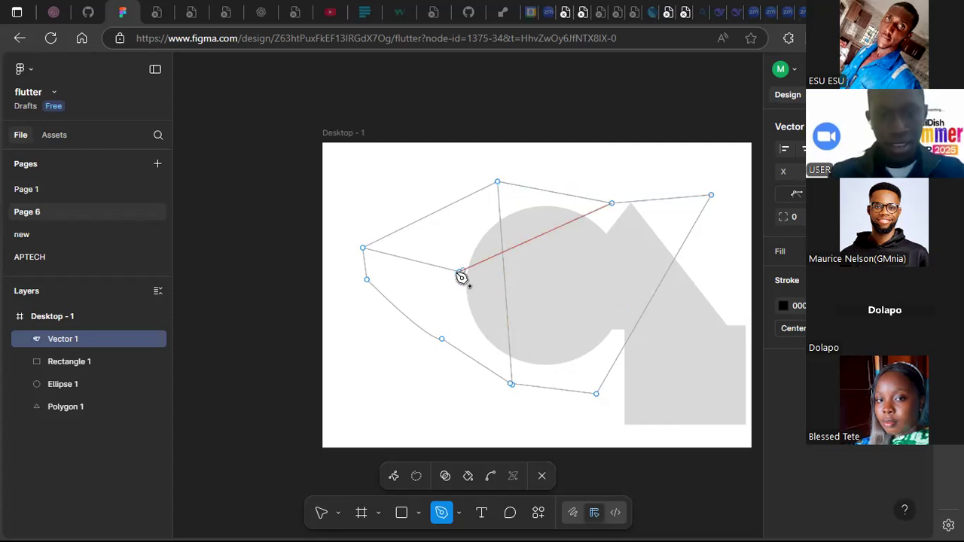
click(598, 395)
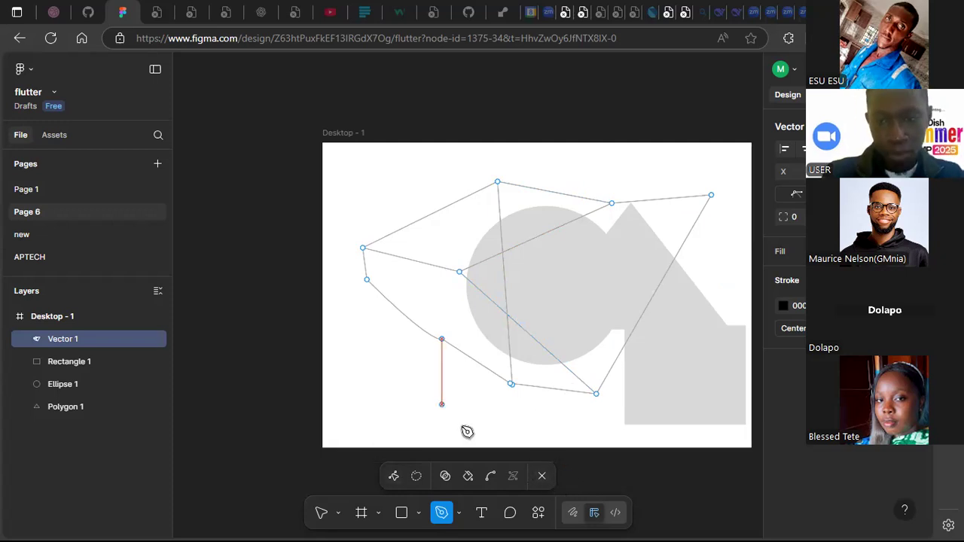
click(544, 477)
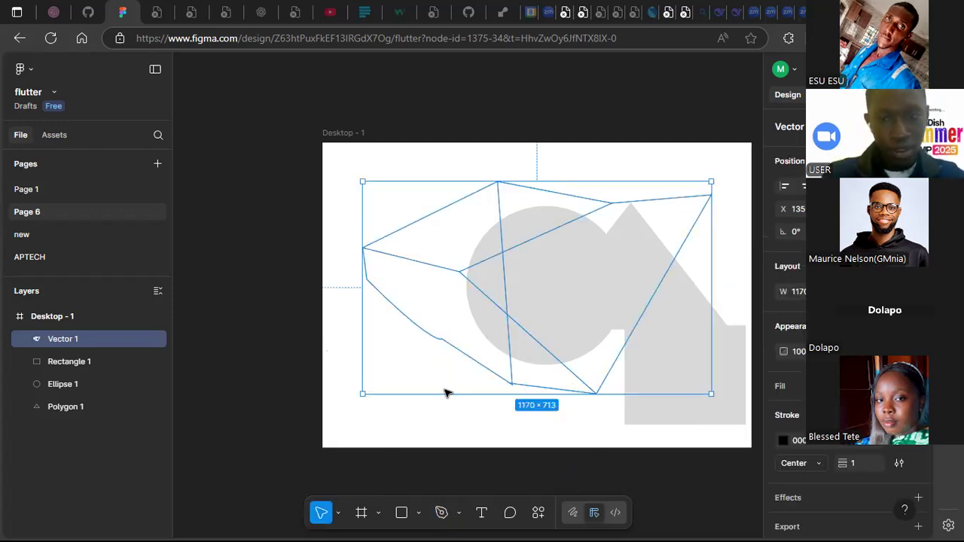
With the Pencil tool, sketch a looping freehand line across the circle, triangle and rectangle
click(459, 513)
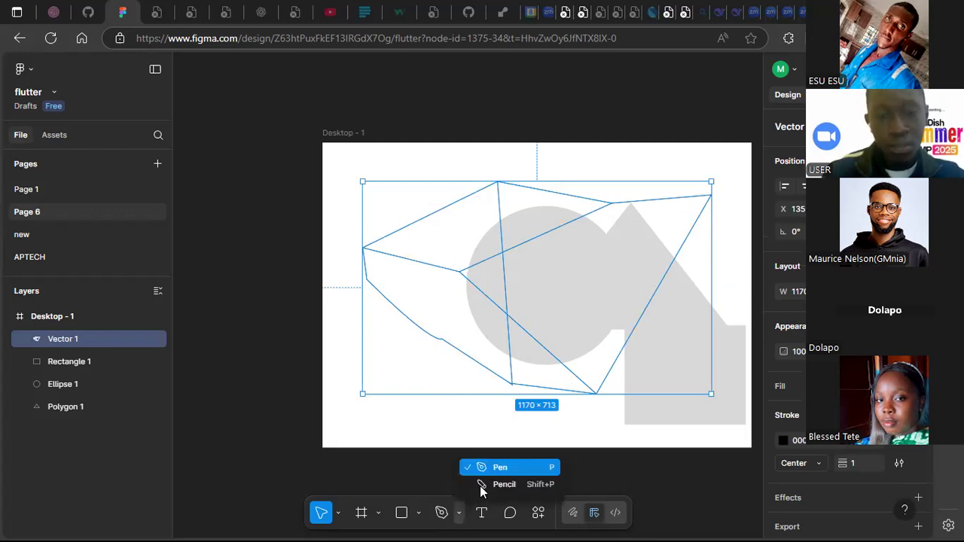
click(504, 484)
mouse_move(407, 368)
mouse_down()
mouse_move(504, 236)
mouse_move(379, 268)
mouse_up()
drag(650, 283, 676, 194)
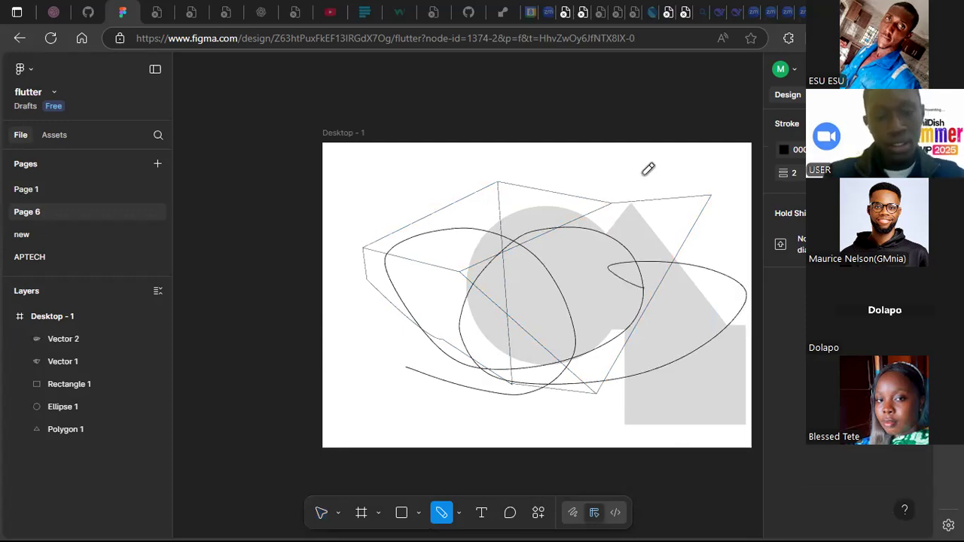
Replace the looping Pencil line with two freehand outlines, a cloud in the frame's upper right corner and a rounded blob in the upper left
key(ctrl+z)
drag(599, 172, 677, 165)
mouse_move(716, 190)
mouse_down()
mouse_move(672, 202)
mouse_move(600, 172)
mouse_up()
mouse_move(408, 165)
mouse_down()
mouse_move(437, 184)
mouse_move(404, 223)
mouse_up()
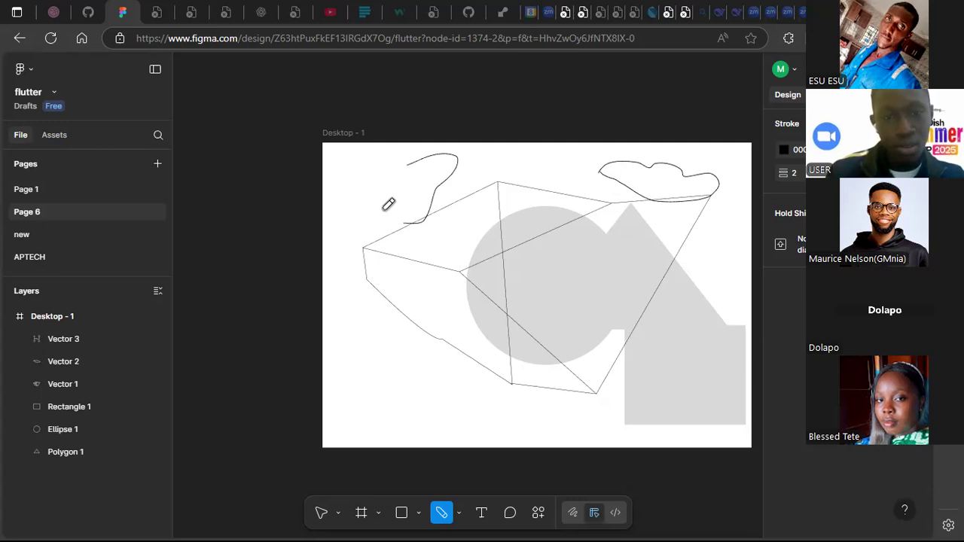
mouse_move(384, 210)
mouse_down()
mouse_move(351, 212)
mouse_move(354, 173)
mouse_move(410, 161)
mouse_up()
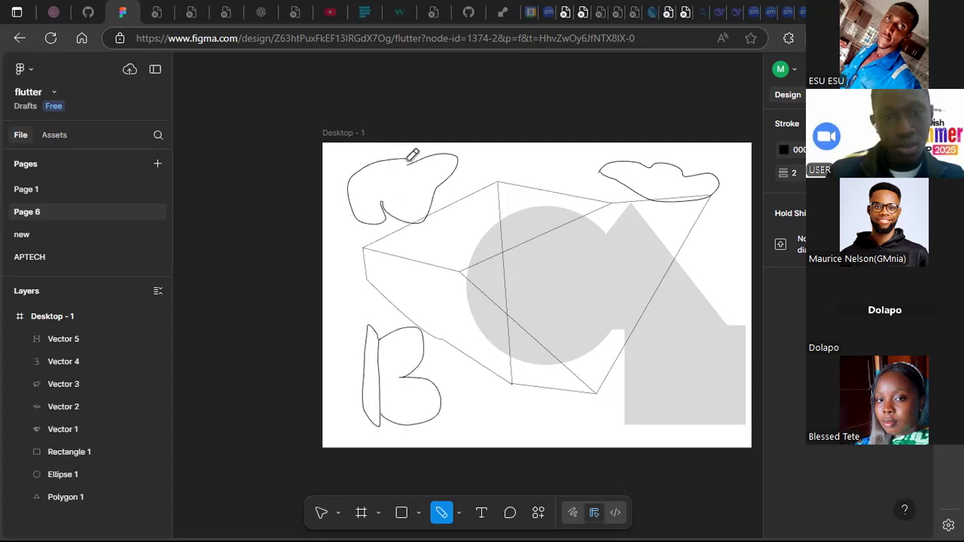
With the Pencil tool, sketch a butterfly with body, wings, head and two antennae in the frame's lower left corner
mouse_move(379, 341)
mouse_down()
mouse_move(413, 326)
mouse_move(441, 398)
mouse_move(381, 415)
mouse_up()
mouse_move(364, 339)
mouse_down()
mouse_move(350, 385)
mouse_move(364, 383)
mouse_move(340, 397)
mouse_move(369, 415)
mouse_up()
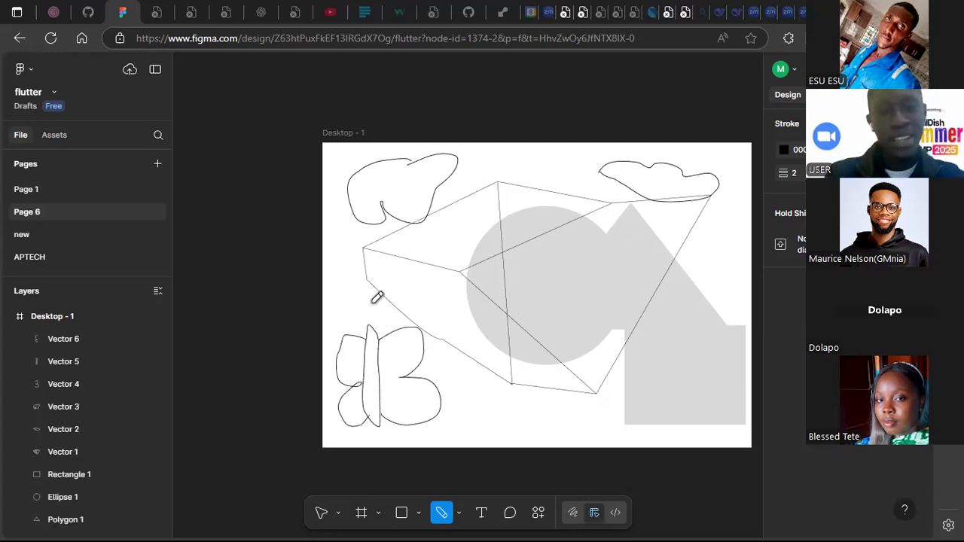
mouse_move(369, 325)
mouse_down()
mouse_move(341, 294)
mouse_move(388, 294)
mouse_move(381, 307)
mouse_move(399, 283)
mouse_up()
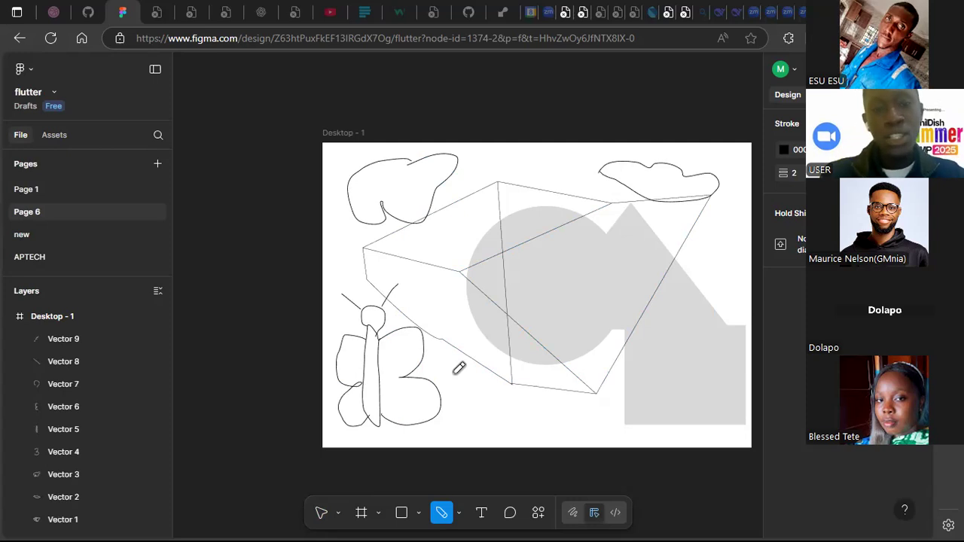
Add a text box of about 855 × 114 near the frame's lower edge, reading "hello" followed by the participant's first name, and deselect it
scroll(585, 327, right, 5)
scroll(585, 328, left, 3)
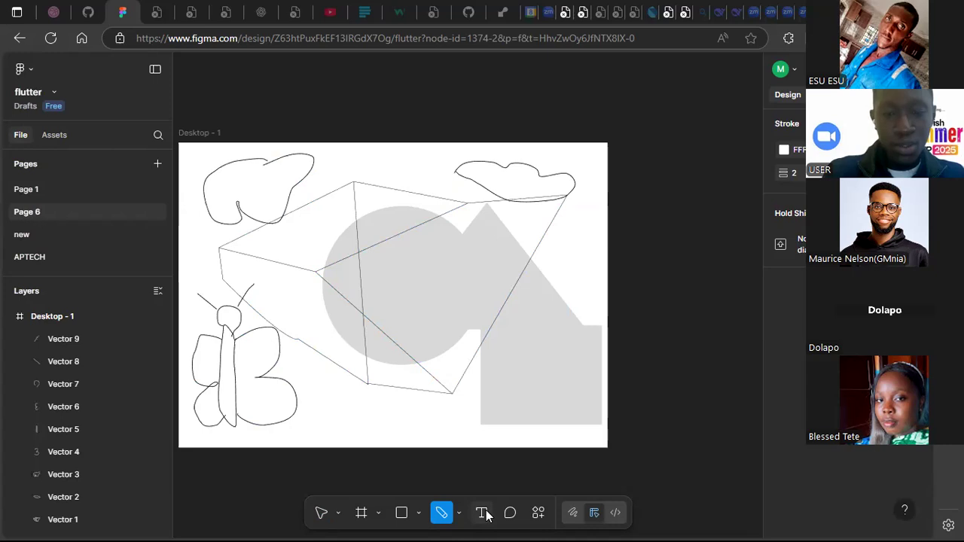
key(t)
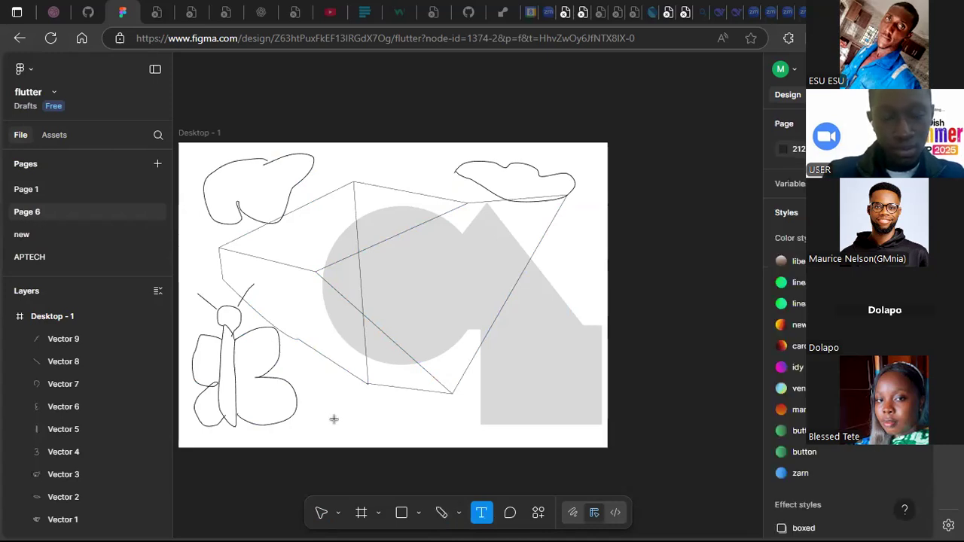
drag(332, 408, 588, 442)
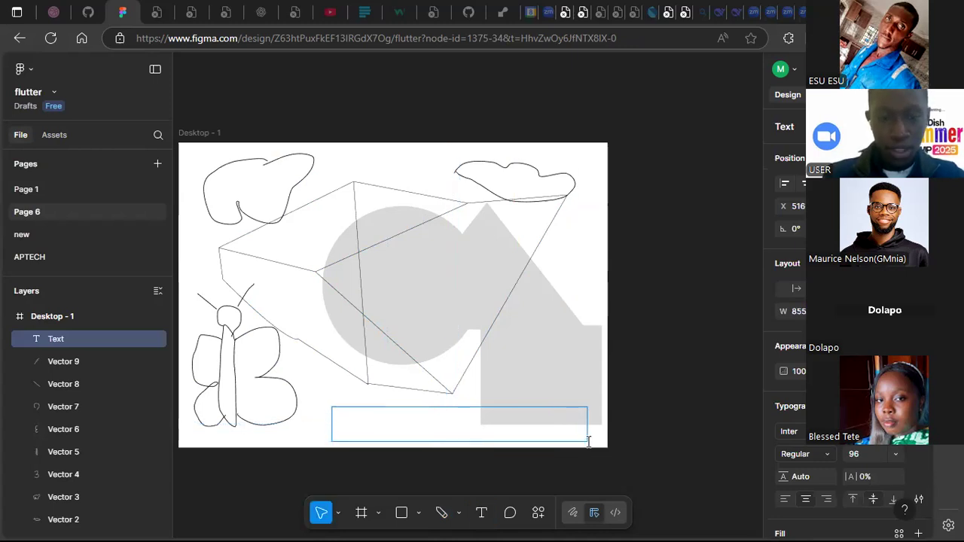
text(helo)
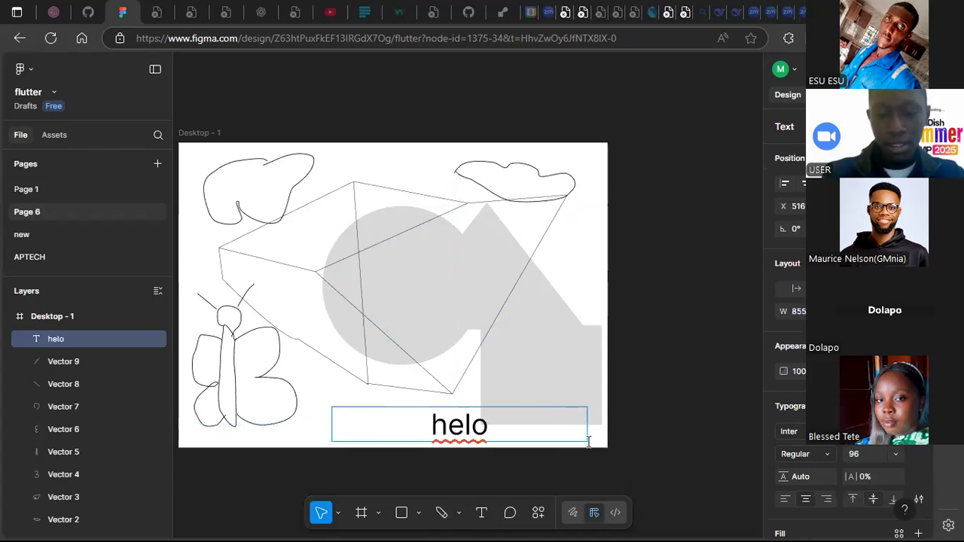
key(BackSpace)
text(lo)
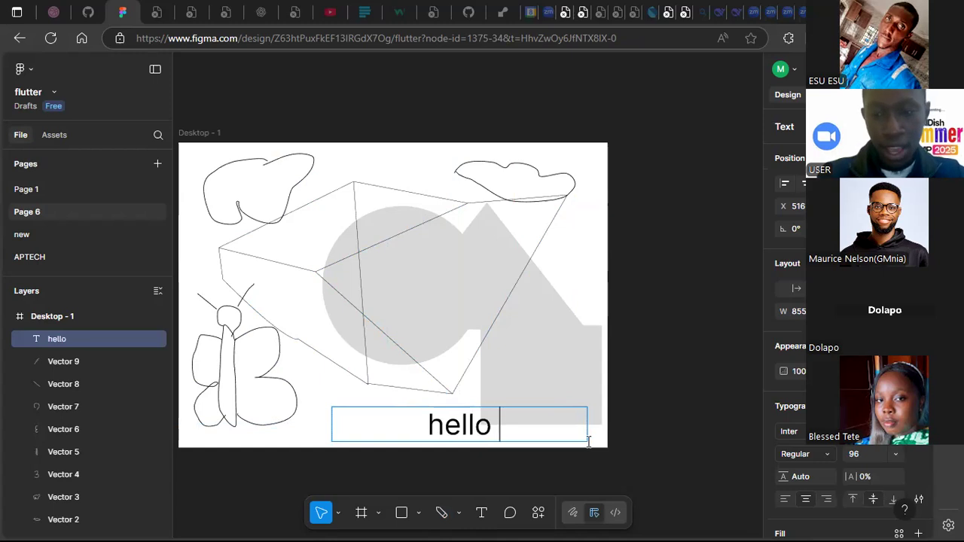
text( dolapo)
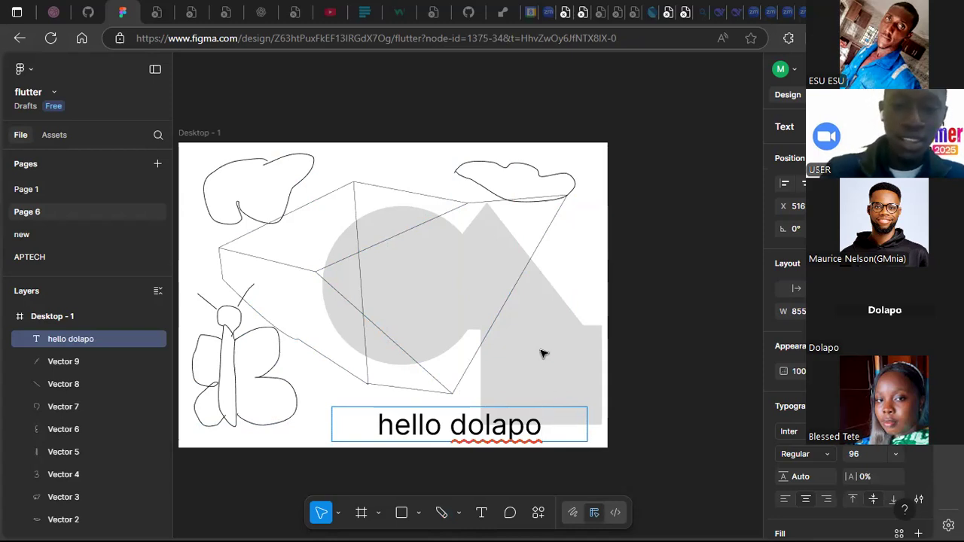
key(Escape)
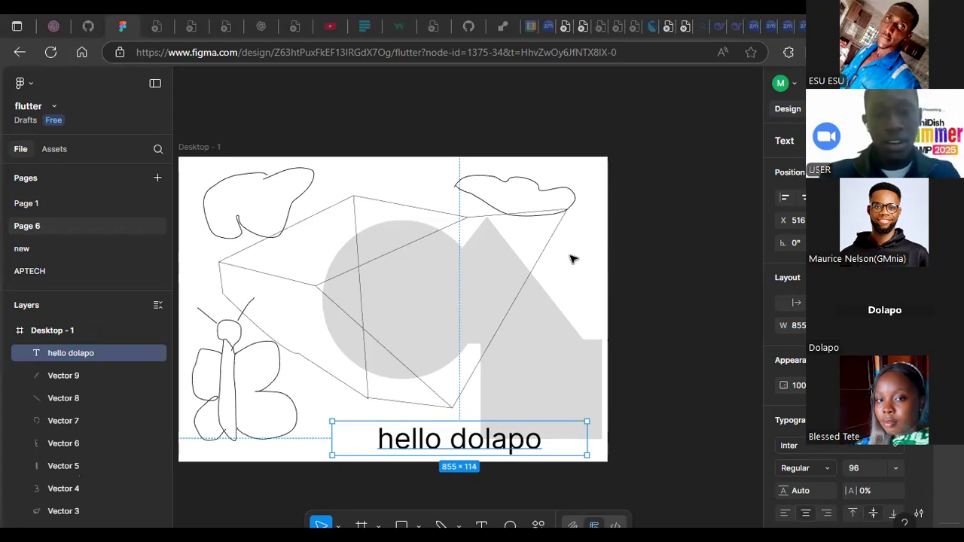
click(484, 293)
scroll(484, 293, left, 2)
scroll(484, 293, right, 2)
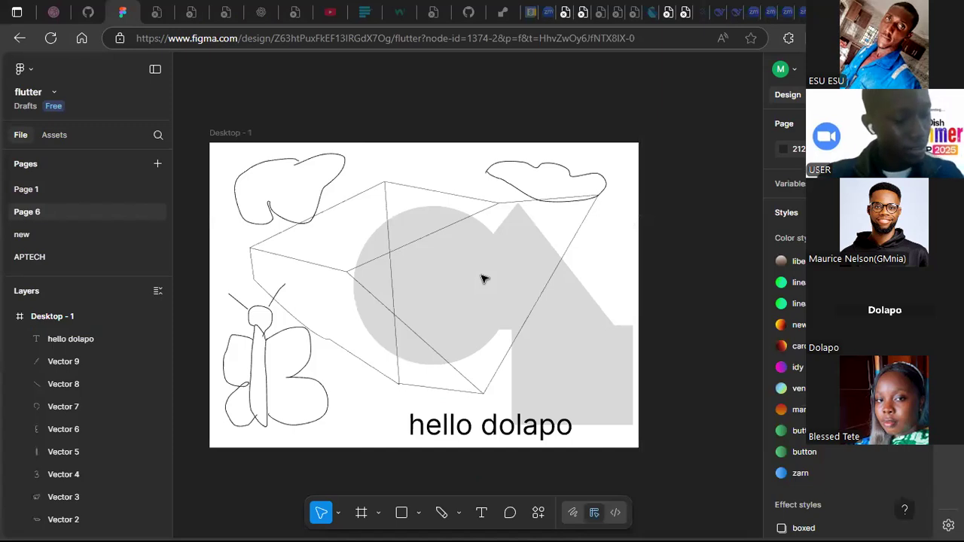